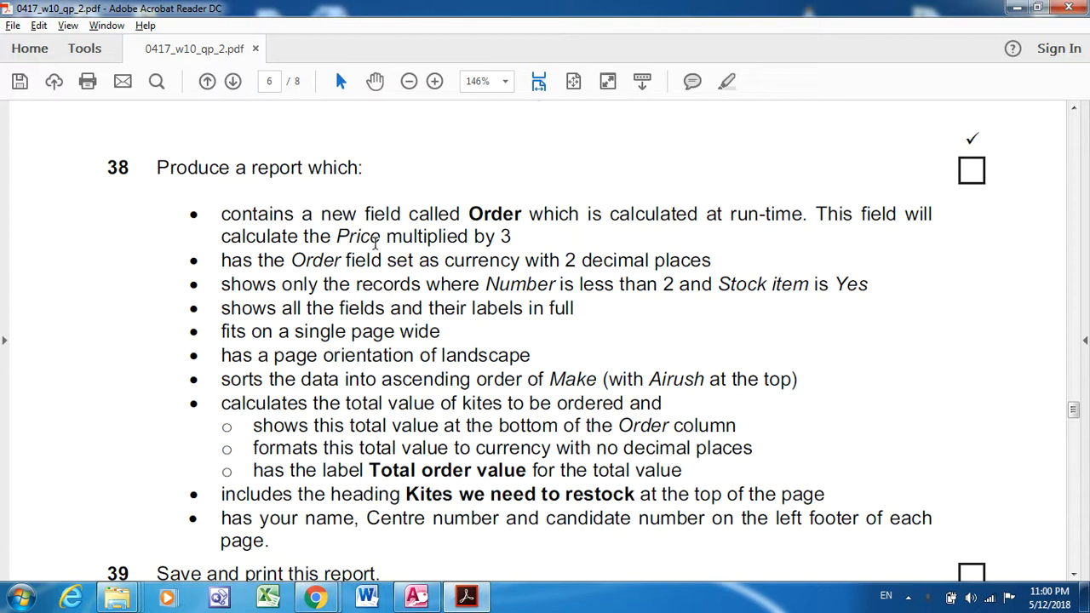
# Step: Highlight the task 38 requirements in the exam paper, from the new Order field through the ascending sort on Make
pyautogui.moveTo(215, 212); pyautogui.dragTo(802, 384)
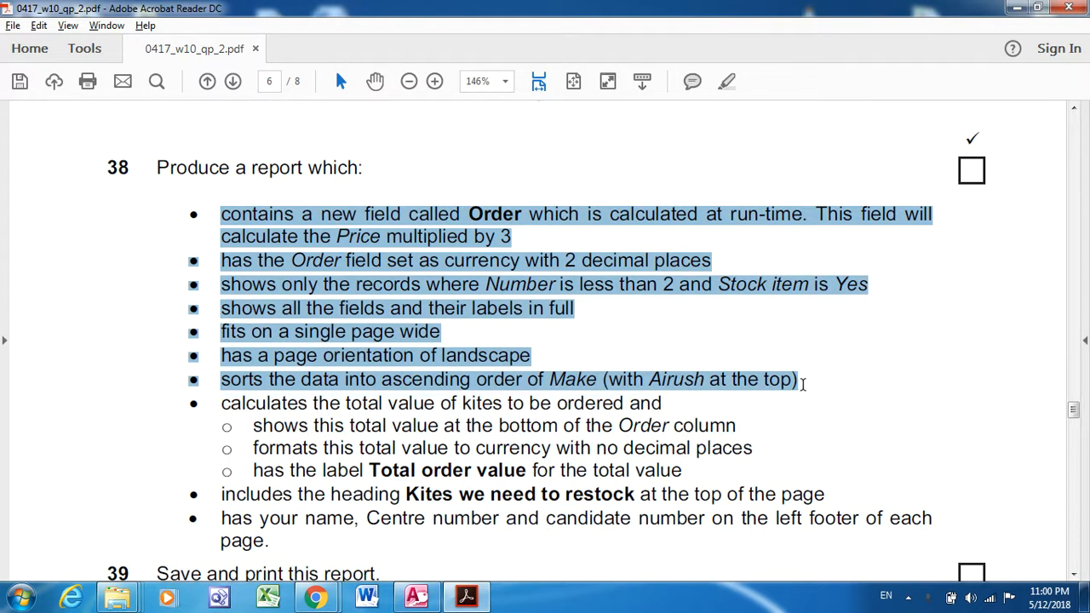
pyautogui.click(727, 81)
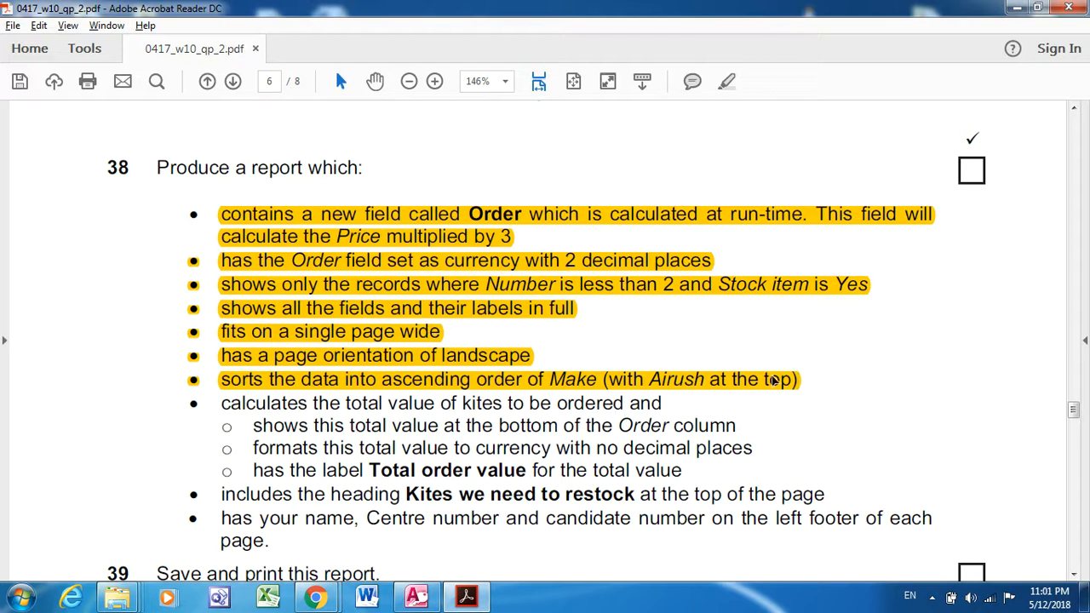
# Step: Switch to Access and start a simple wizard query on tbl N10EKS that includes every field except ID
pyautogui.click(417, 598)
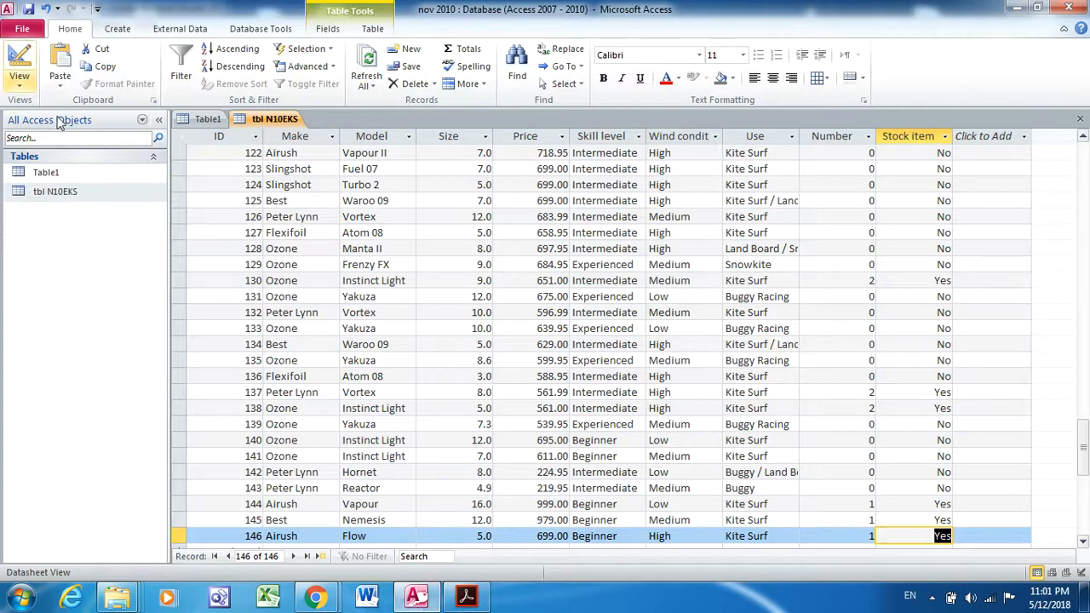
pyautogui.click(118, 29)
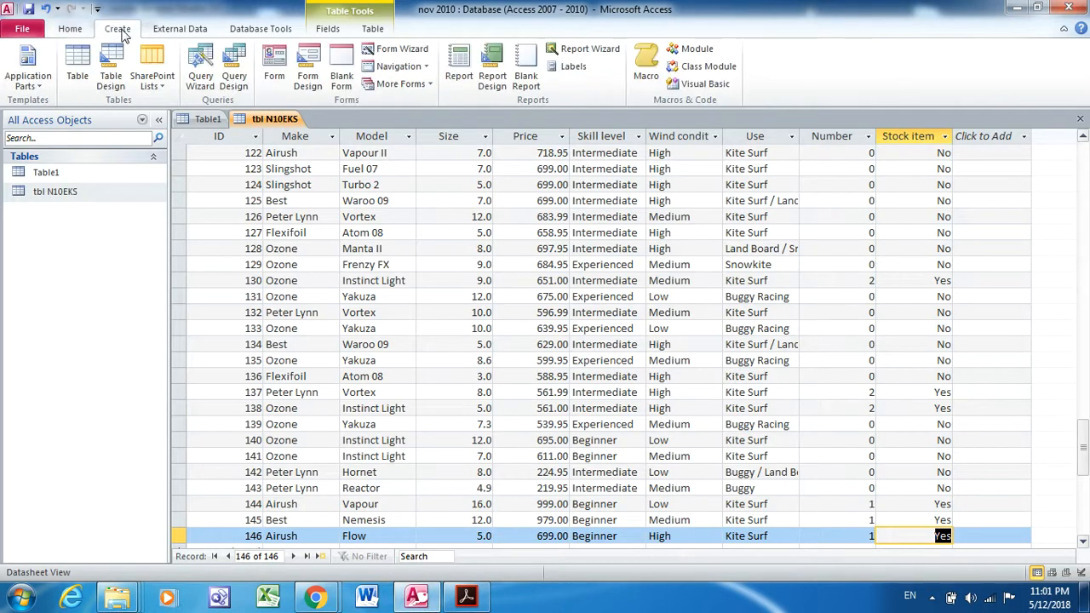
pyautogui.click(202, 79)
pyautogui.click(605, 377)
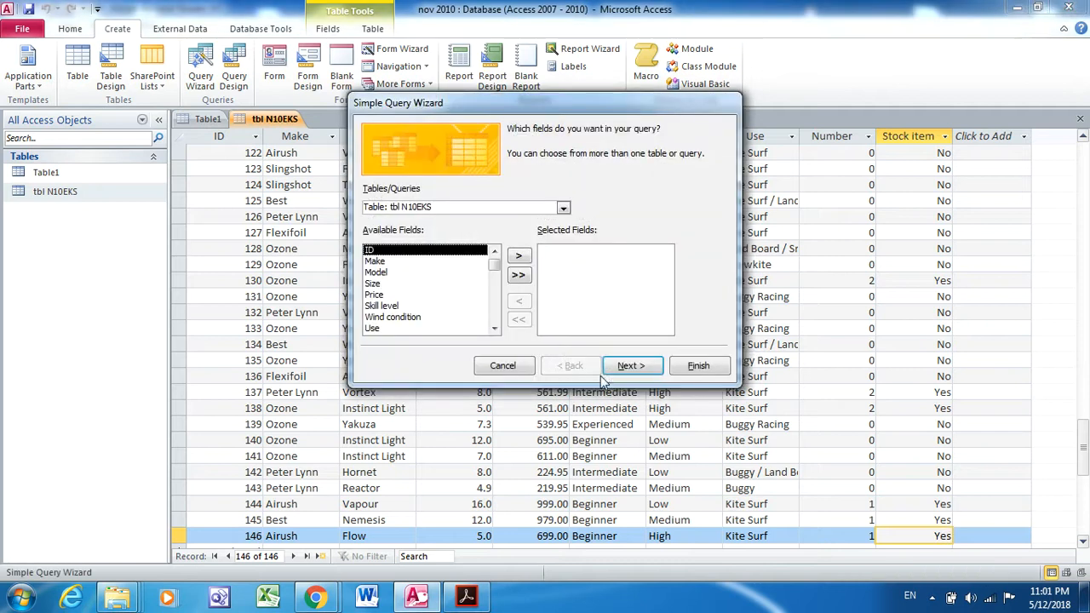
pyautogui.click(520, 278)
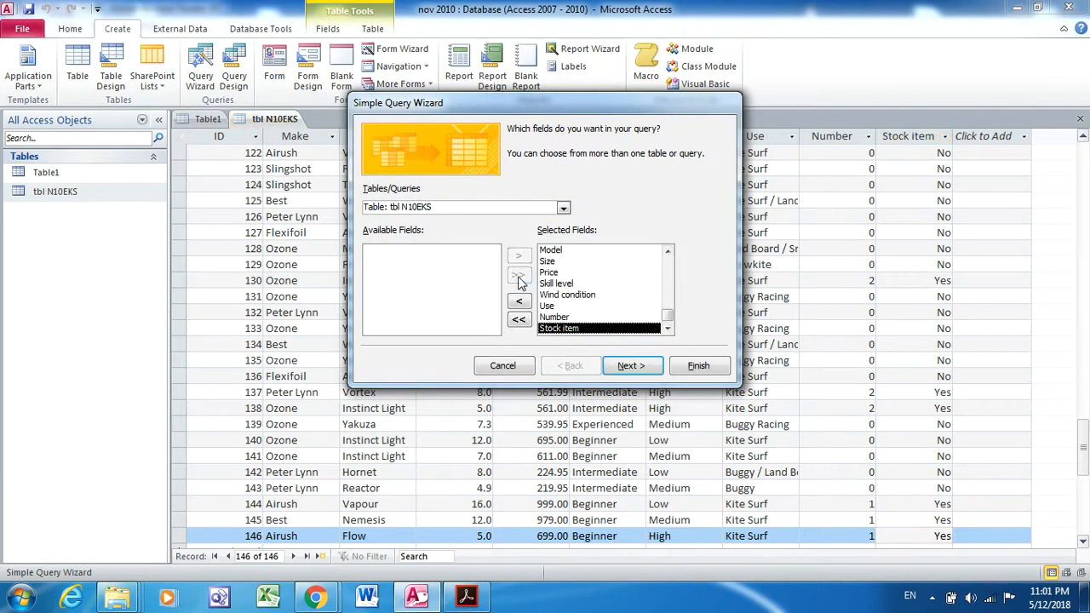
pyautogui.scroll(1, 666, 271)
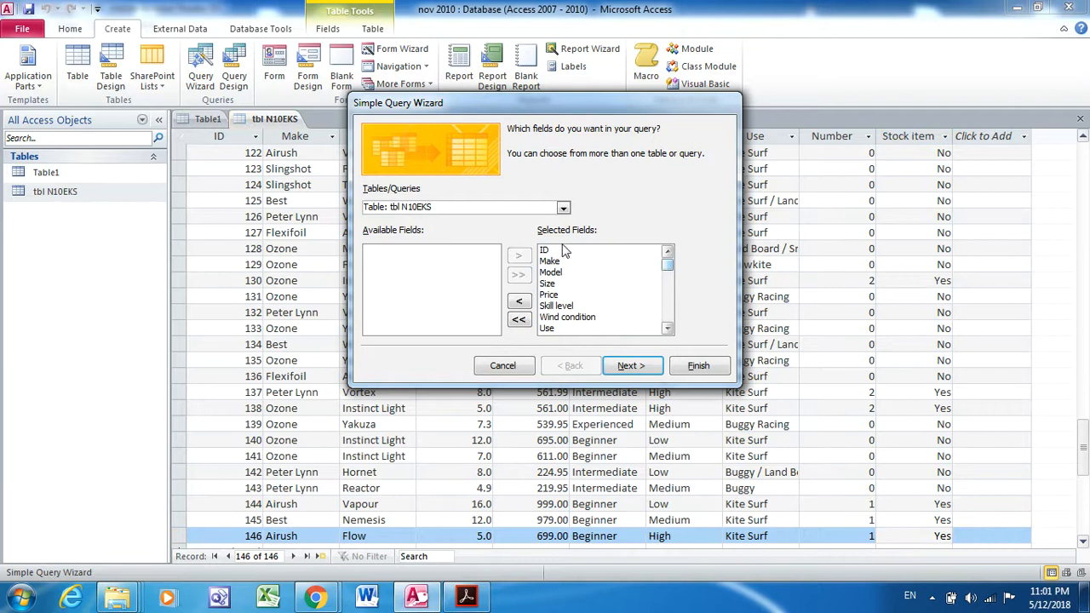
pyautogui.click(564, 250)
pyautogui.click(520, 303)
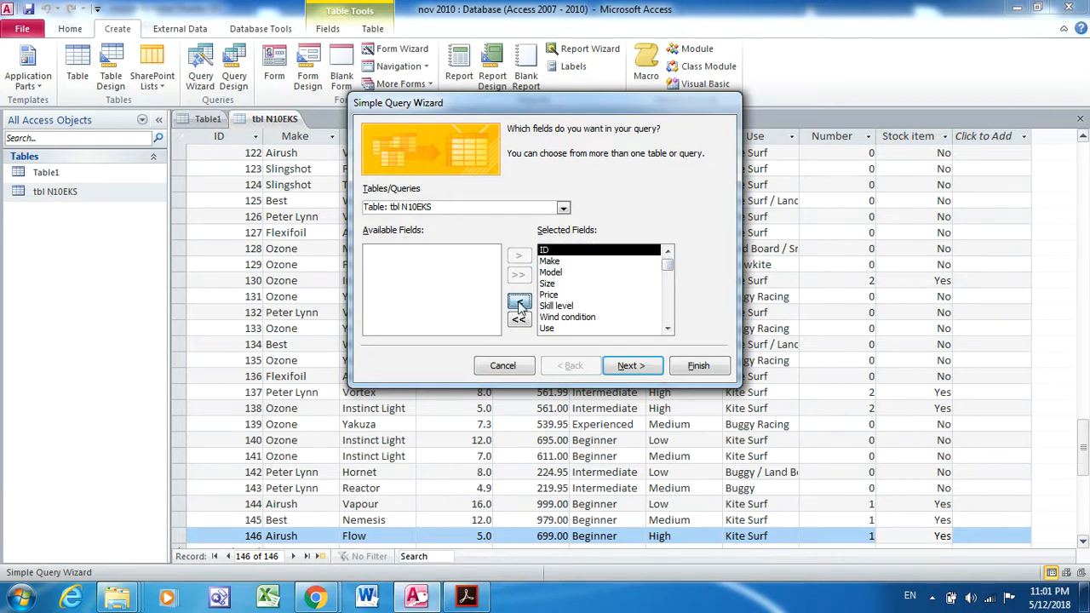
# Step: Keep the query as a detail query, title it "Query order" and finish by opening its design for modification
pyautogui.click(631, 367)
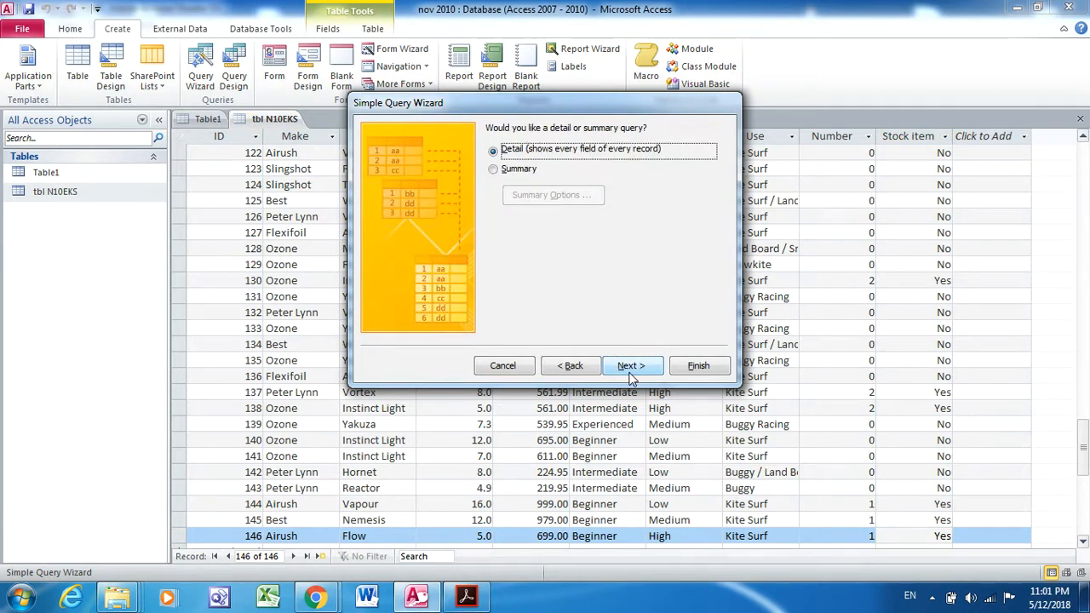
pyautogui.click(631, 367)
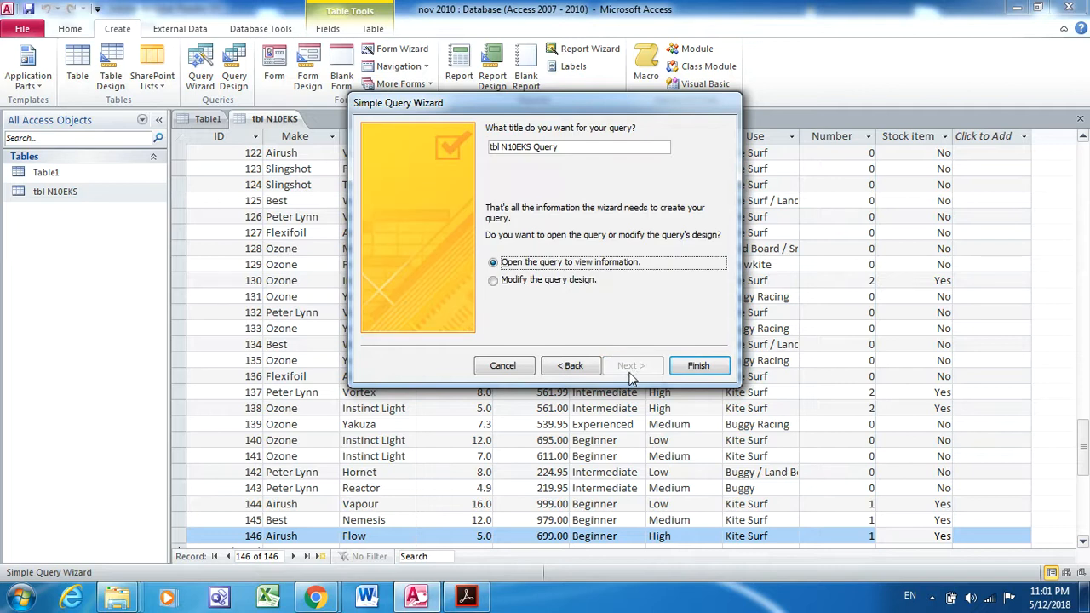
pyautogui.click(533, 147)
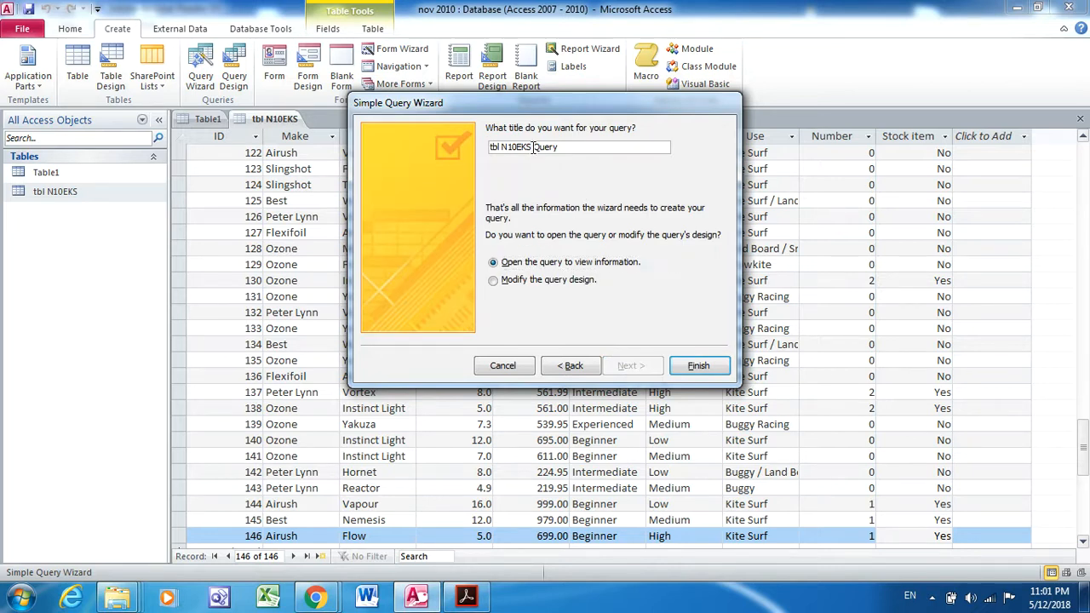
pyautogui.press('BackSpace')
pyautogui.press('BackSpace')
pyautogui.press('BackSpace')
pyautogui.press('BackSpace')
pyautogui.press('BackSpace')
pyautogui.press('BackSpace')
pyautogui.press('BackSpace')
pyautogui.press('BackSpace')
pyautogui.press('BackSpace')
pyautogui.press('BackSpace')
pyautogui.press('BackSpace')
pyautogui.press('BackSpace')
pyautogui.write('order')
pyautogui.click(515, 281)
pyautogui.click(697, 366)
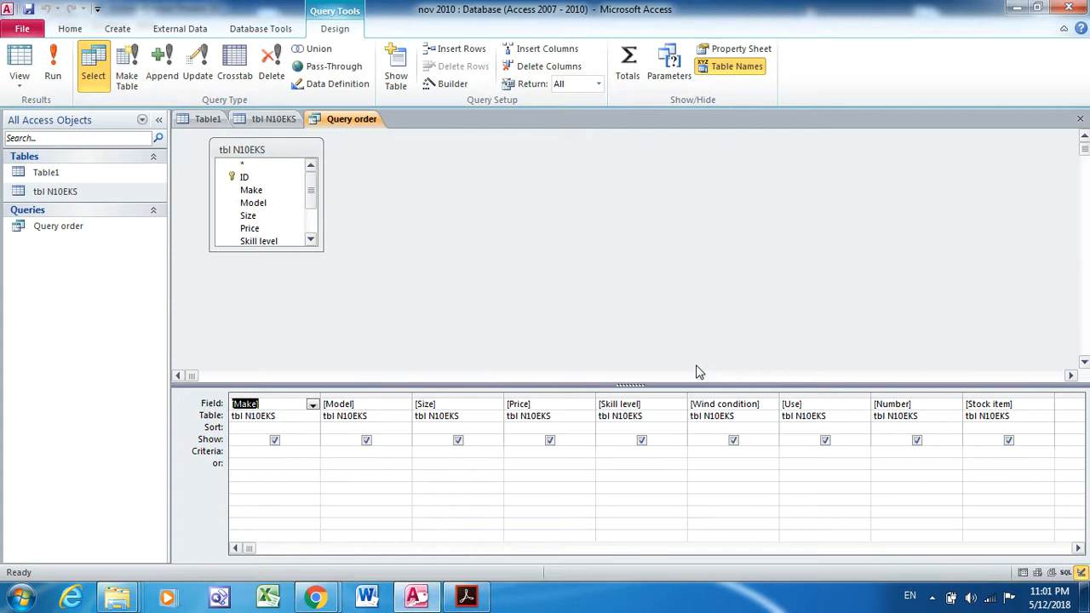
# Step: Add the calculated field Order: [Price]*3 after the Stock item column, checking the exam paper, and run the query
pyautogui.click(1079, 550)
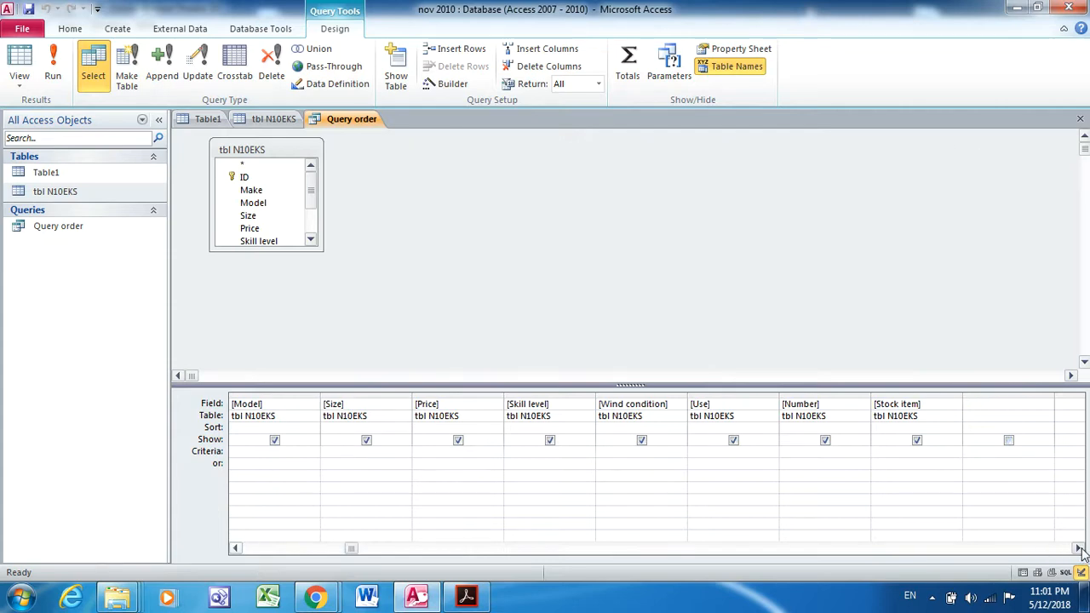
pyautogui.click(1016, 407)
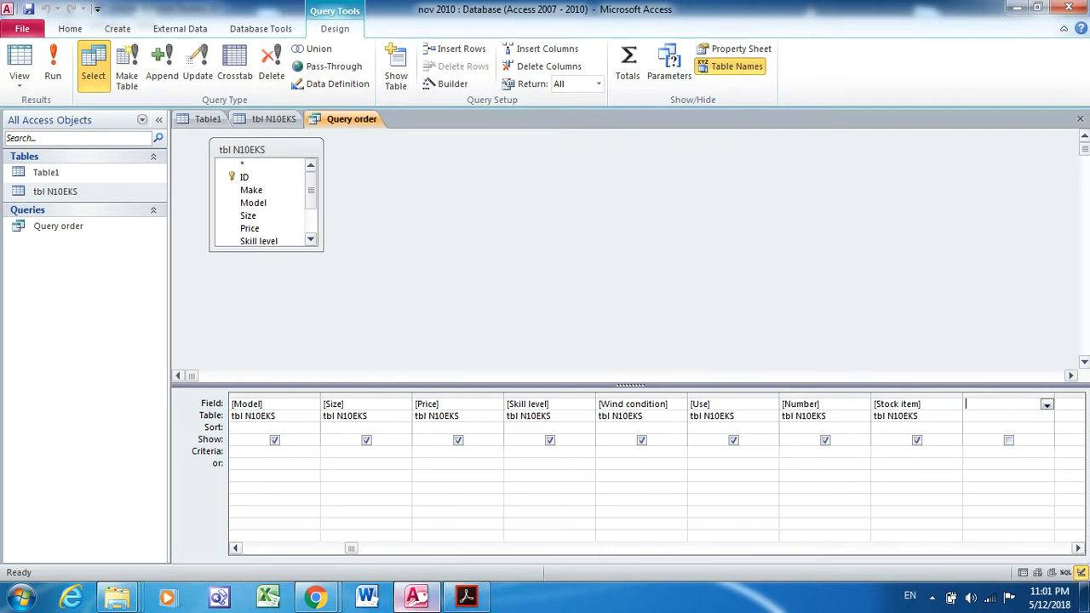
pyautogui.click(466, 598)
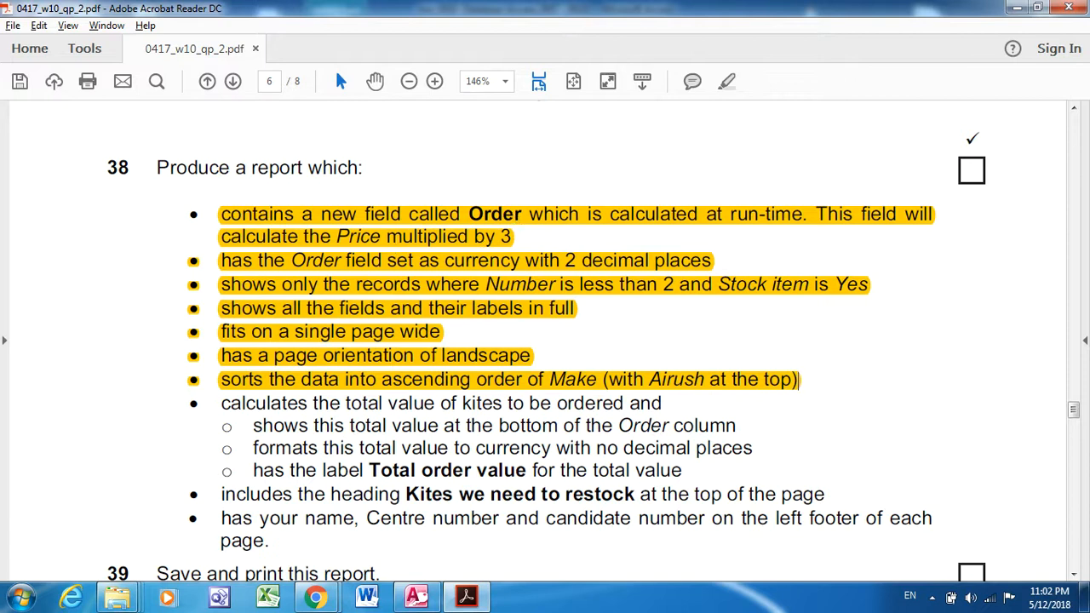
pyautogui.click(416, 597)
pyautogui.click(972, 404)
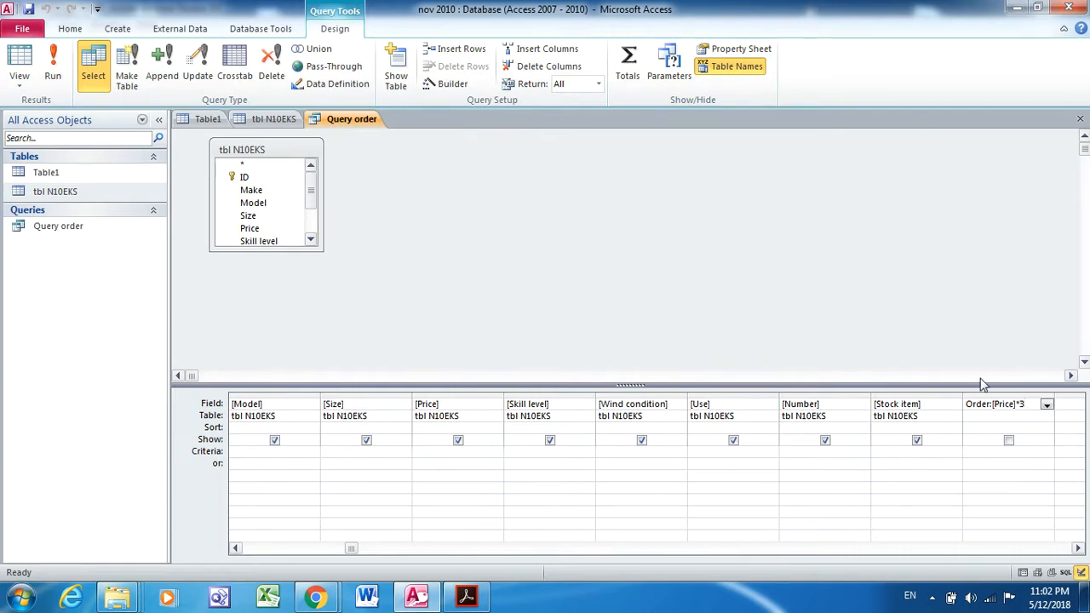
pyautogui.click(53, 66)
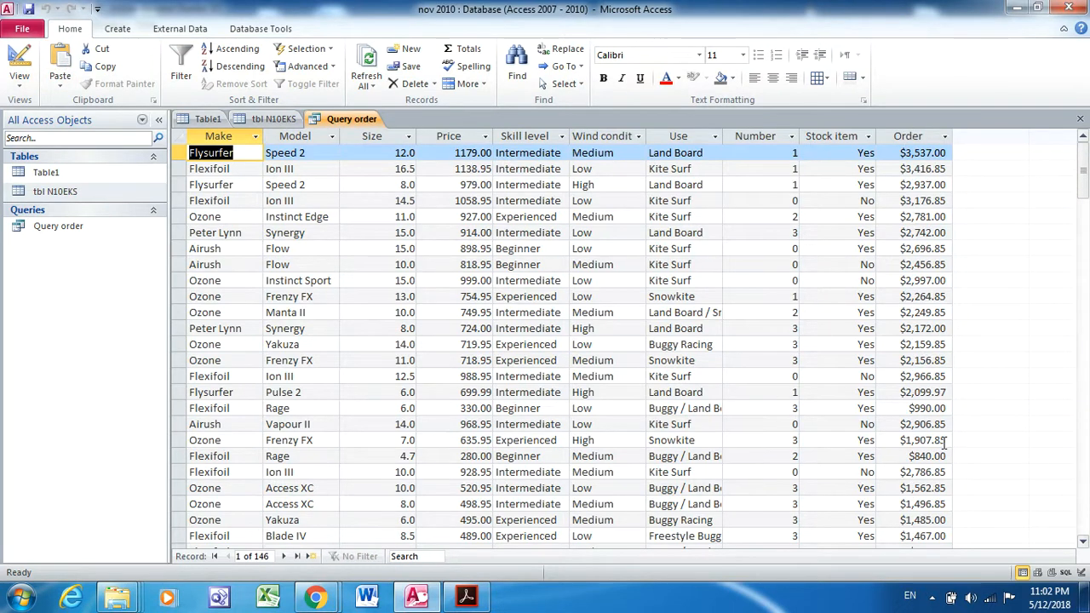
# Step: Check the record conditions in the exam paper, restrict Number to <2 in the query design and run the query
pyautogui.hotkey('alt', 'Tab')
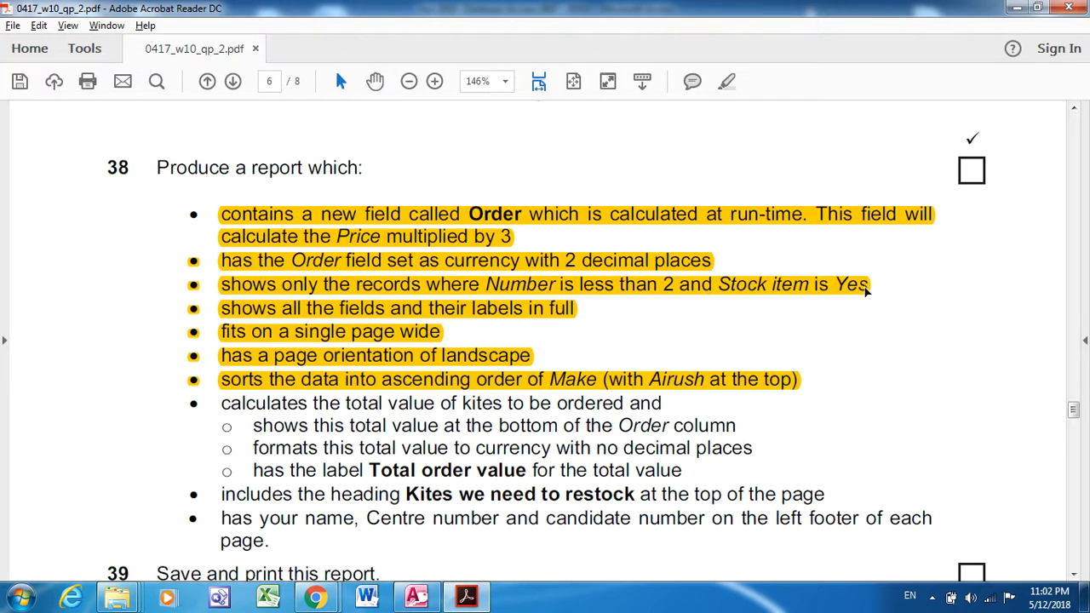
pyautogui.hotkey('alt', 'Tab')
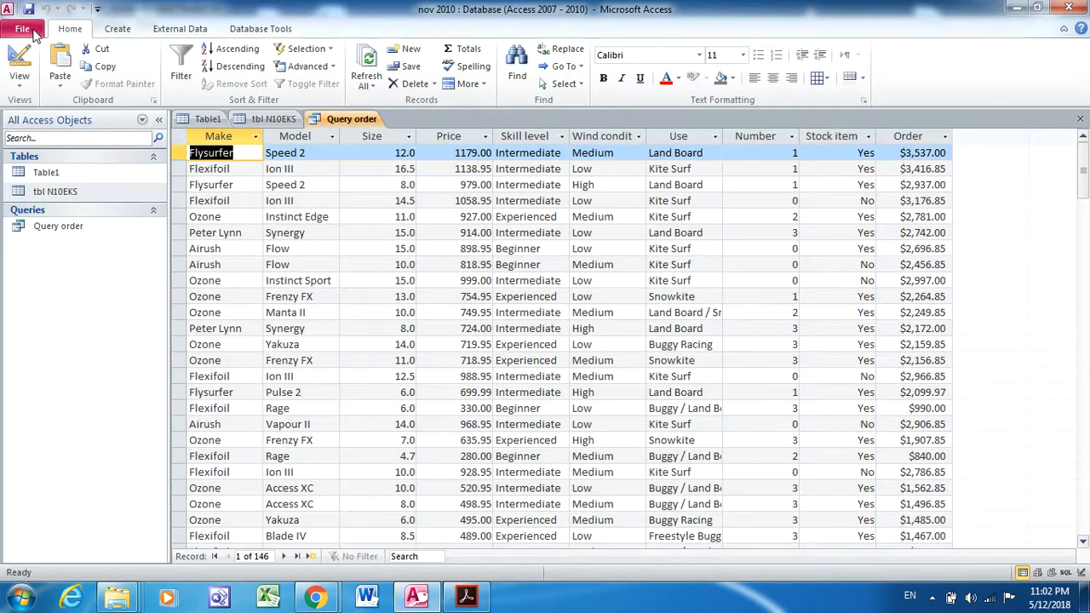
pyautogui.click(20, 81)
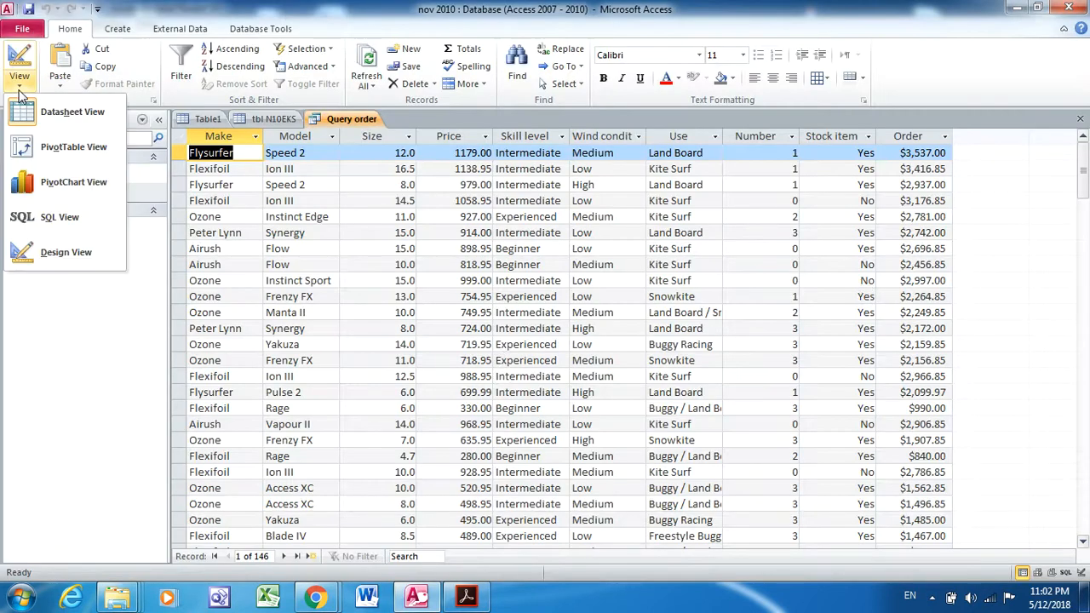
pyautogui.click(74, 253)
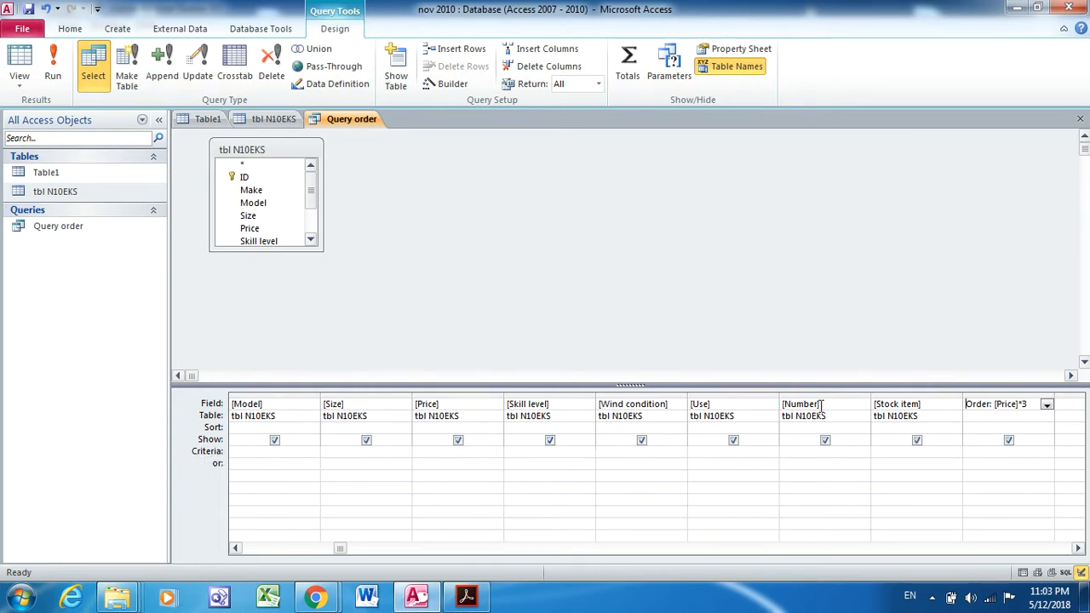
pyautogui.click(806, 450)
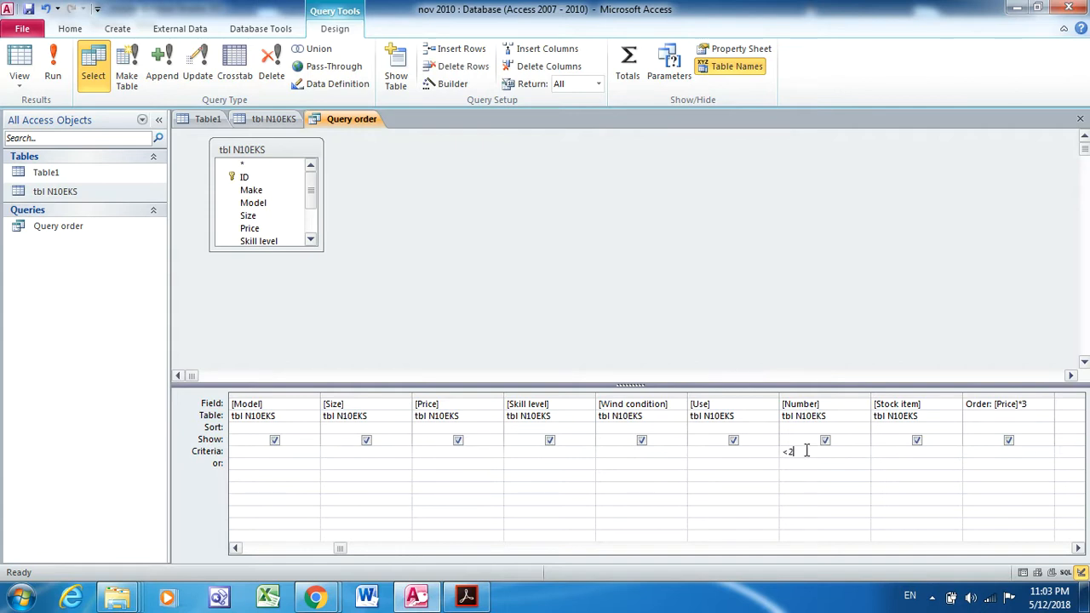
pyautogui.click(57, 76)
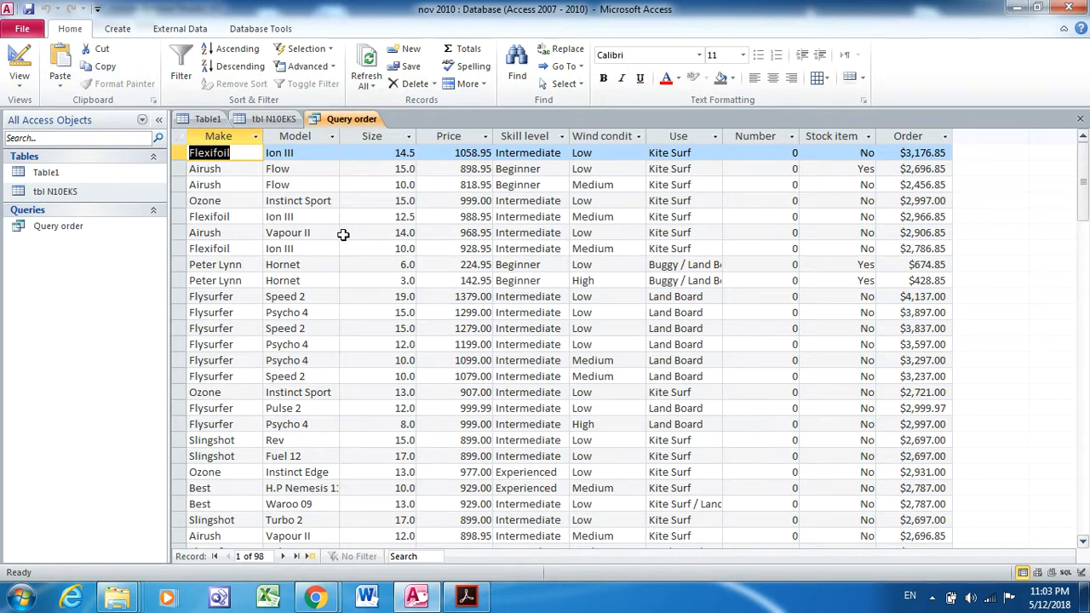
# Step: Return to the query design, set the Stock item criterion to Yes and run the query
pyautogui.click(19, 85)
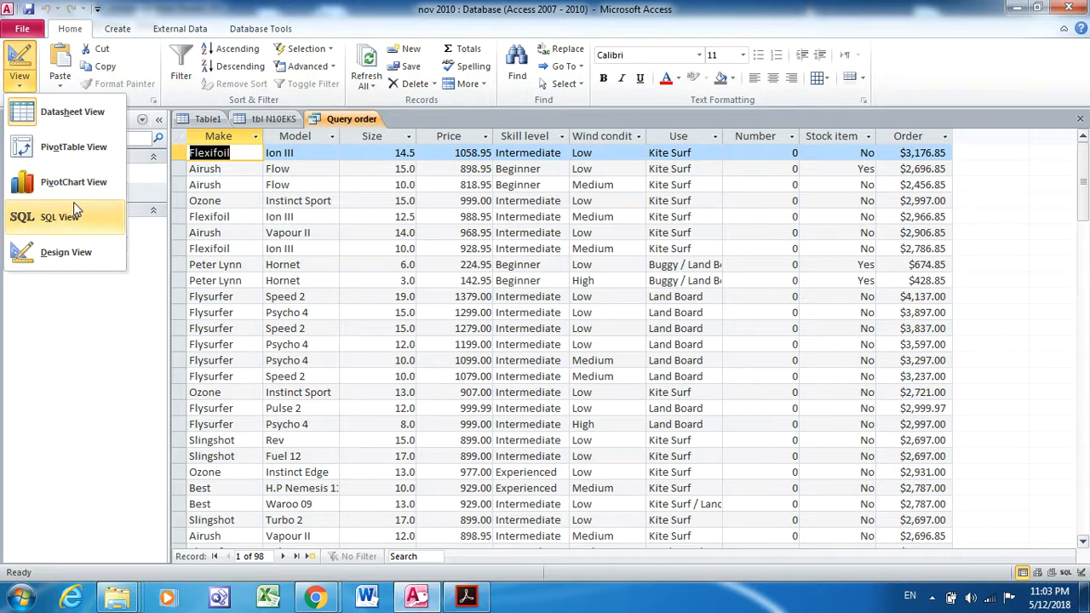
pyautogui.click(61, 260)
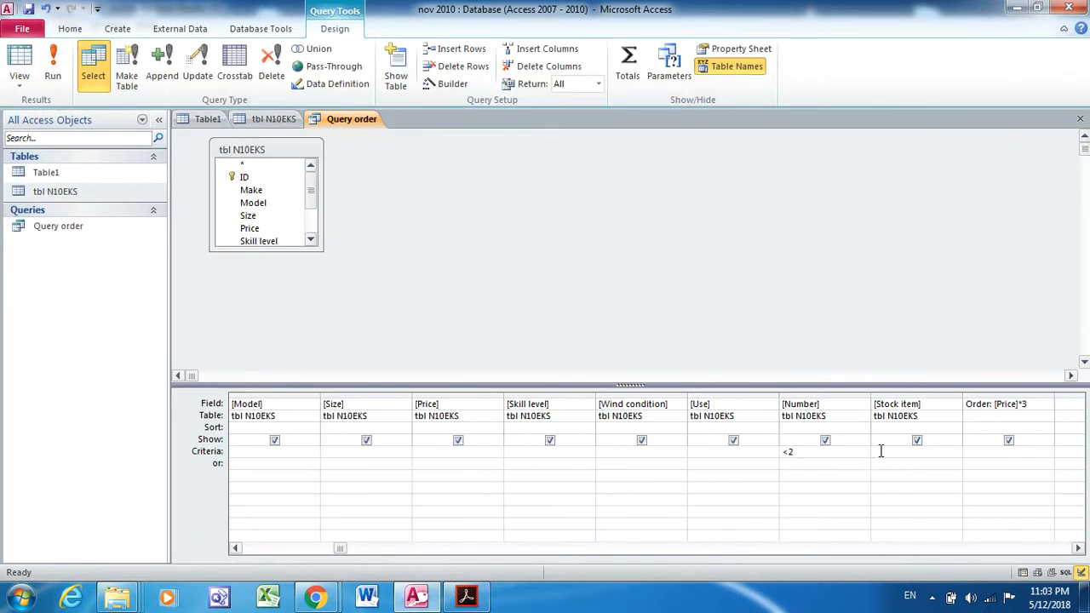
pyautogui.write('y')
pyautogui.click(57, 73)
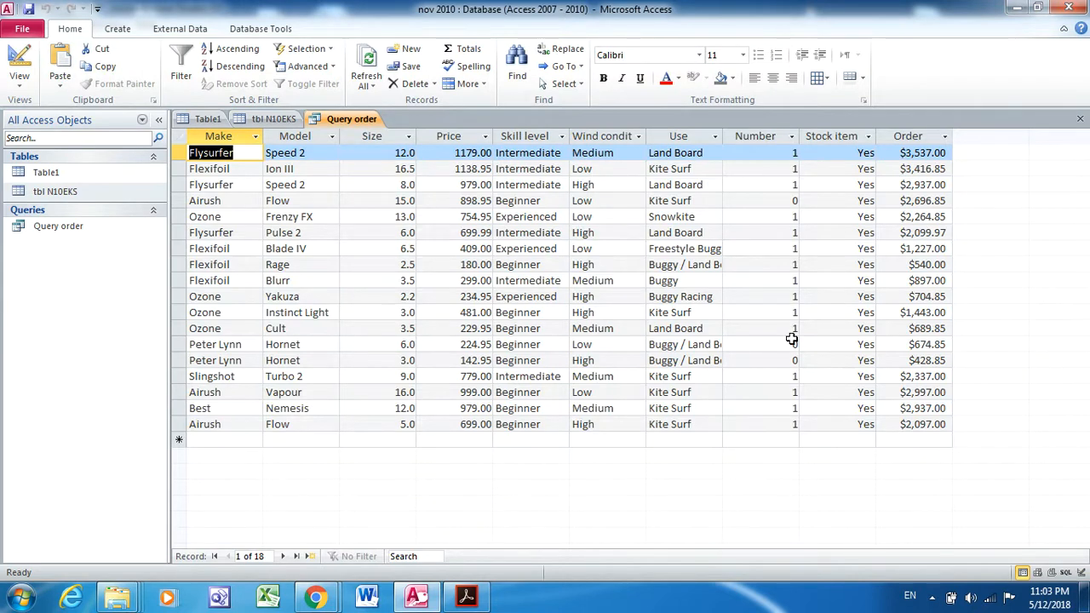
# Step: Check the sorting requirement in the exam paper, sort the query by Make in ascending order and run it
pyautogui.hotkey('alt', 'Tab')
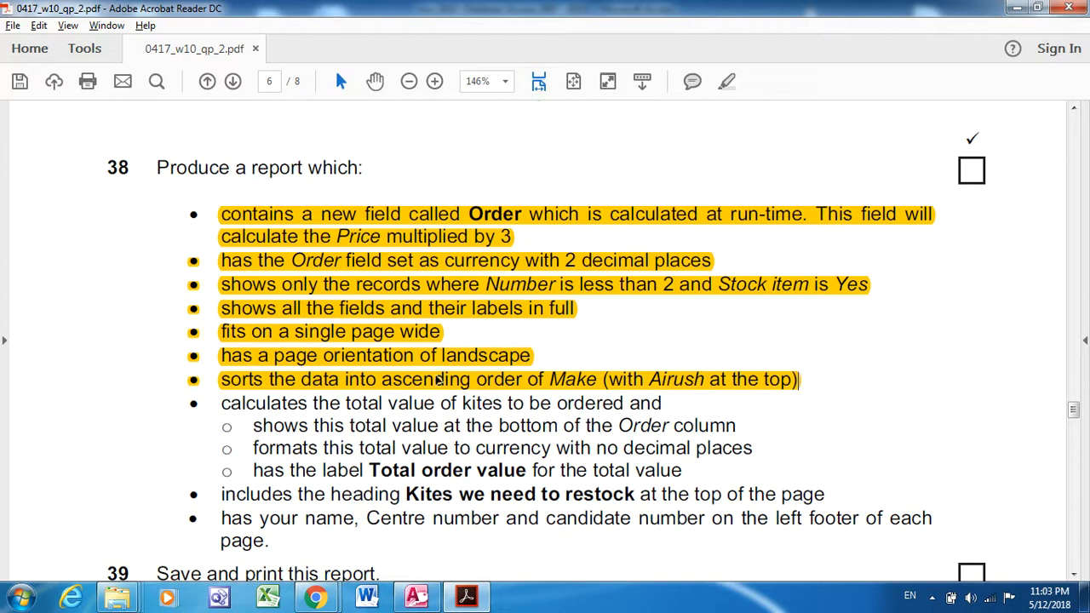
pyautogui.click(469, 383)
pyautogui.hotkey('alt', 'Tab')
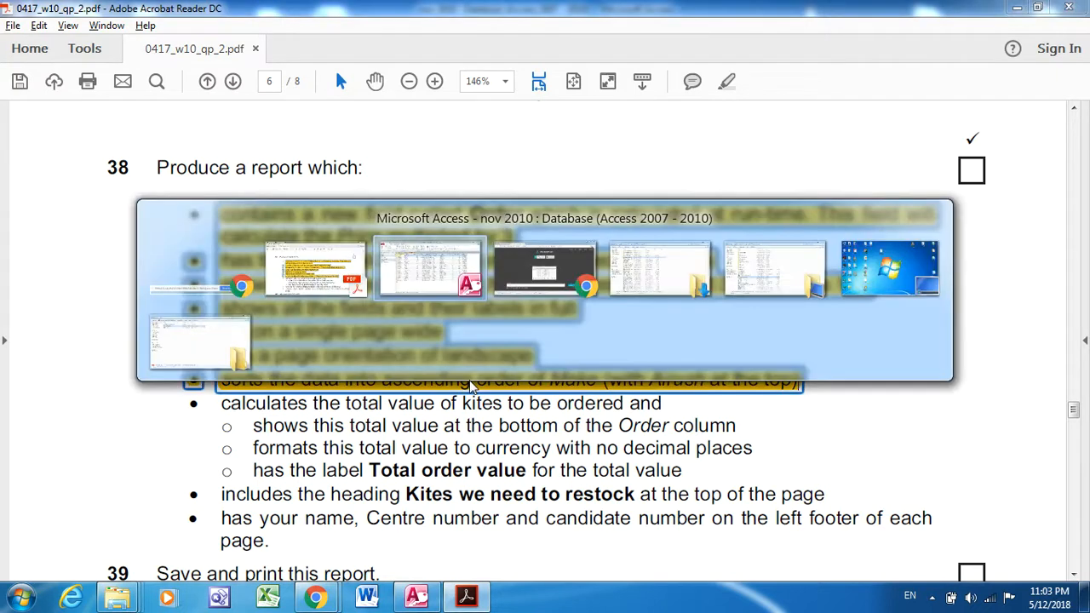
pyautogui.click(24, 85)
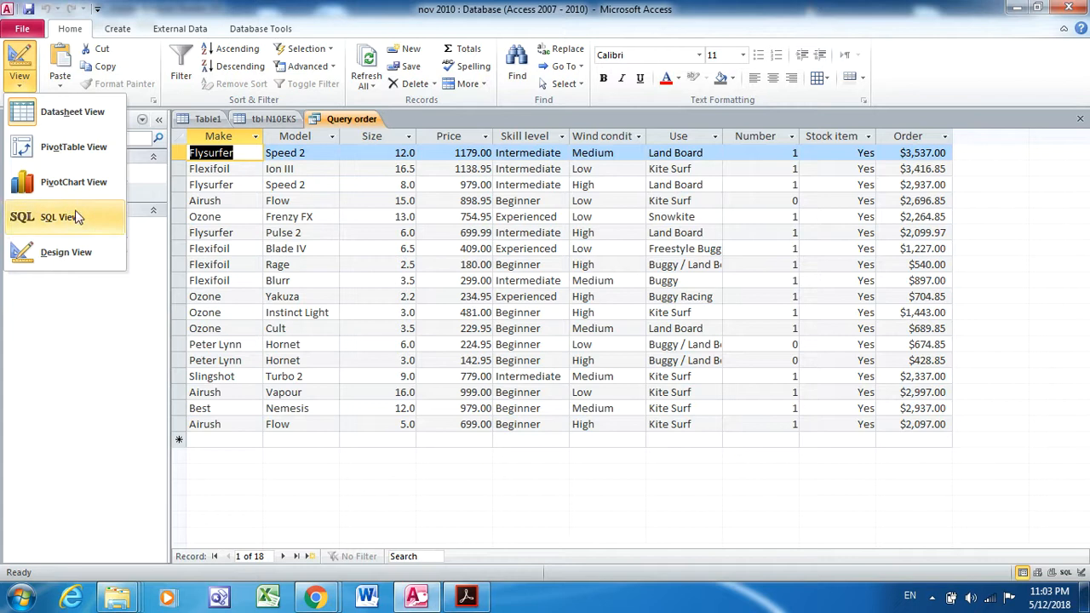
pyautogui.click(51, 250)
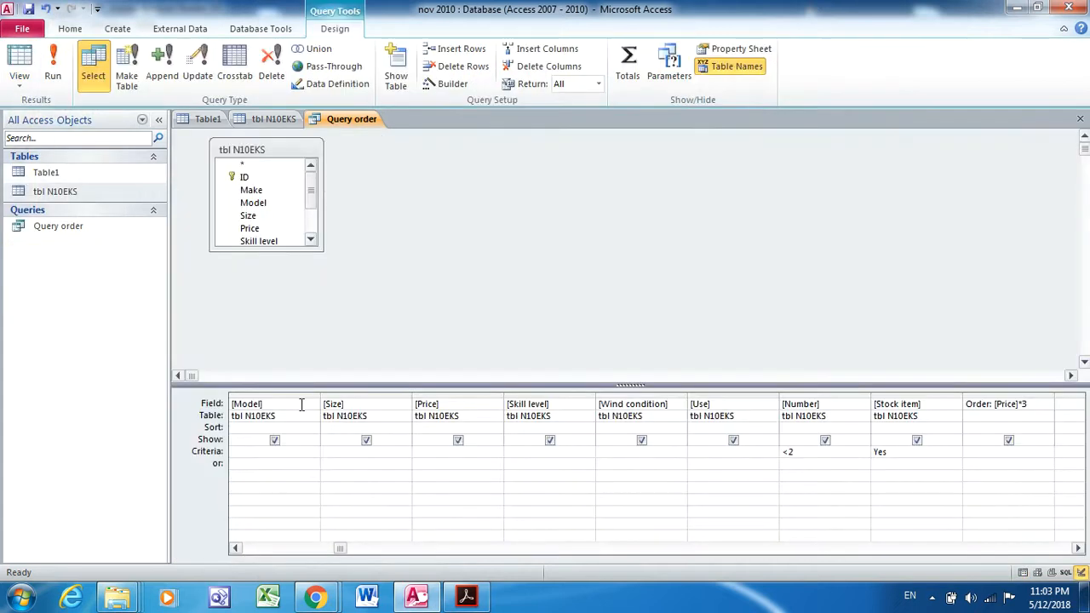
pyautogui.click(258, 550)
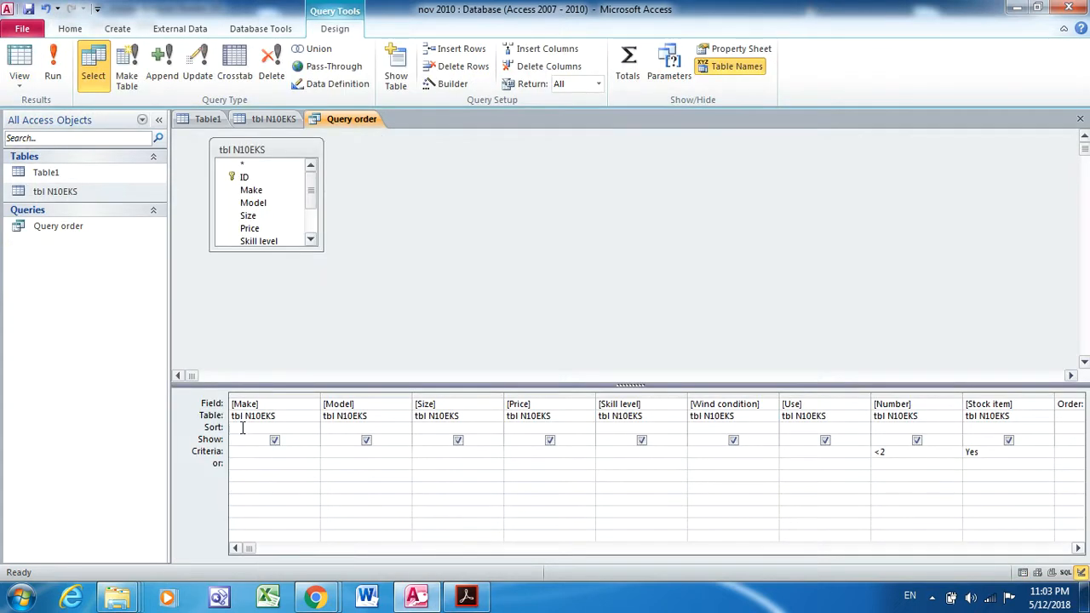
pyautogui.click(312, 429)
pyautogui.click(313, 430)
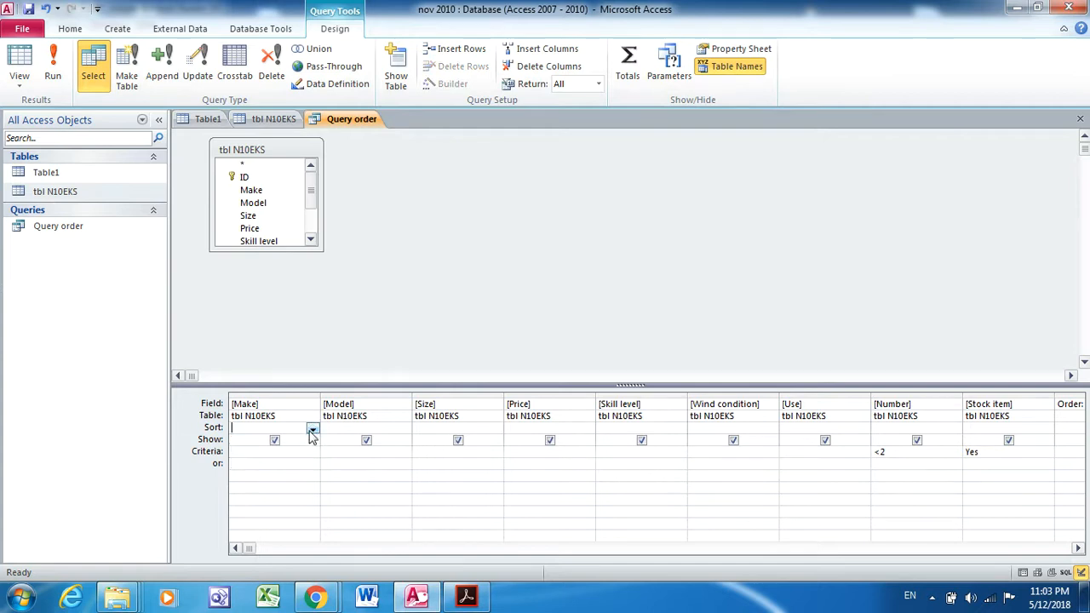
pyautogui.click(313, 431)
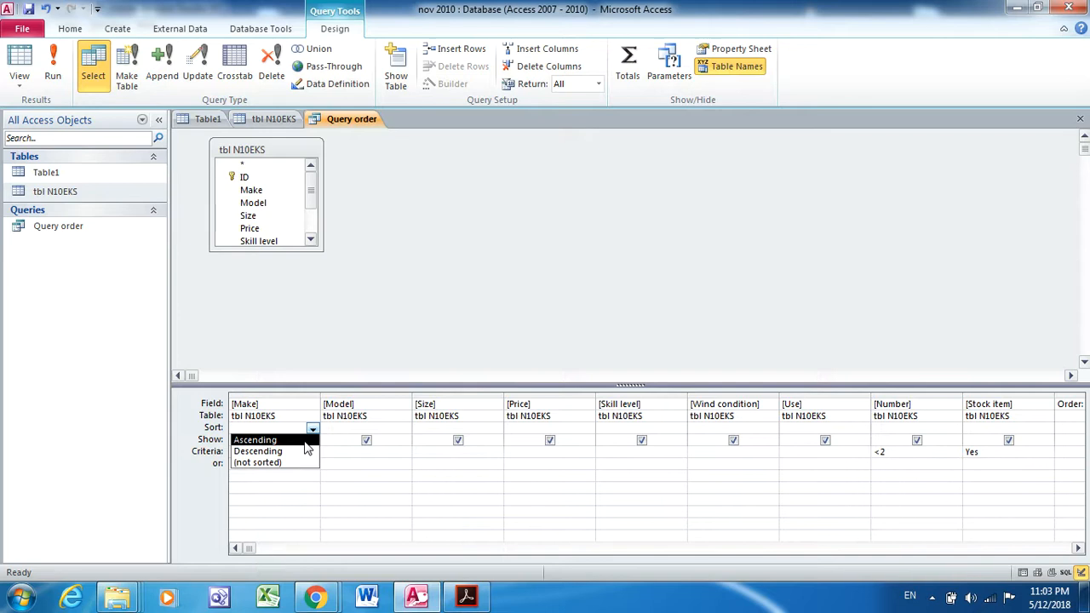
pyautogui.click(305, 441)
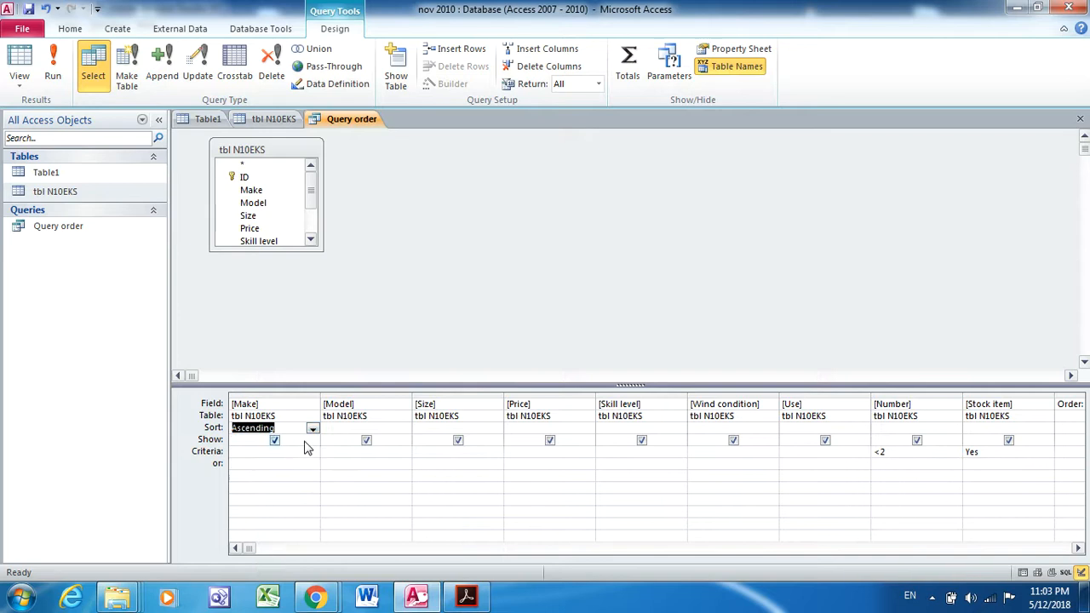
pyautogui.click(55, 71)
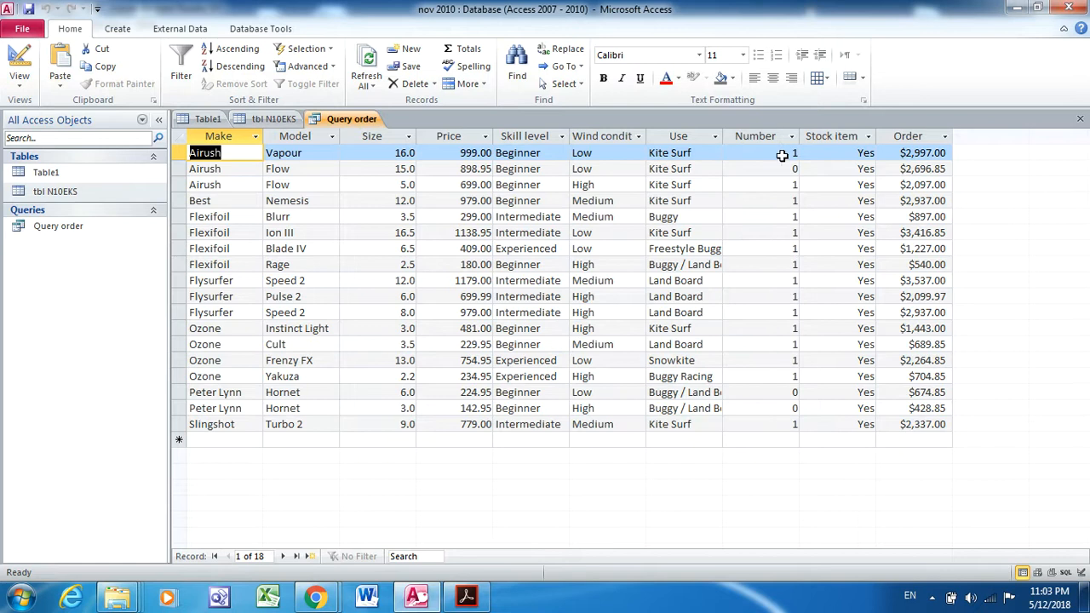
# Step: Widen the Use column so its entries show in full and save the order query
pyautogui.moveTo(782, 155); pyautogui.dragTo(782, 155)
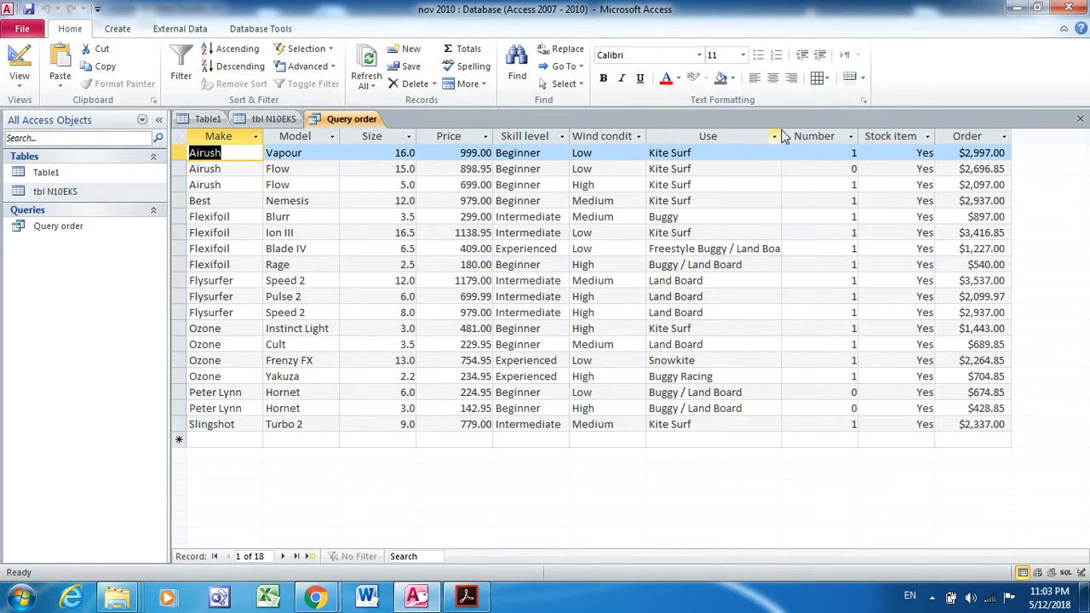
pyautogui.moveTo(783, 136); pyautogui.dragTo(800, 136)
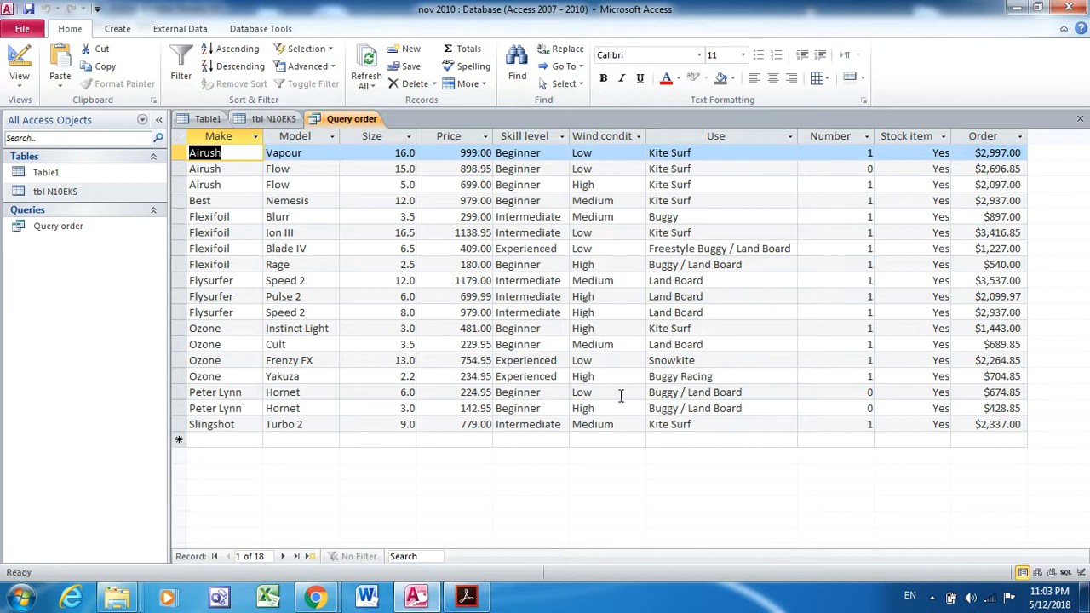
pyautogui.click(28, 12)
# Step: Switch to the exam paper and highlight the task 40 label requirements, from the record conditions to the sorting by Size
pyautogui.click(468, 601)
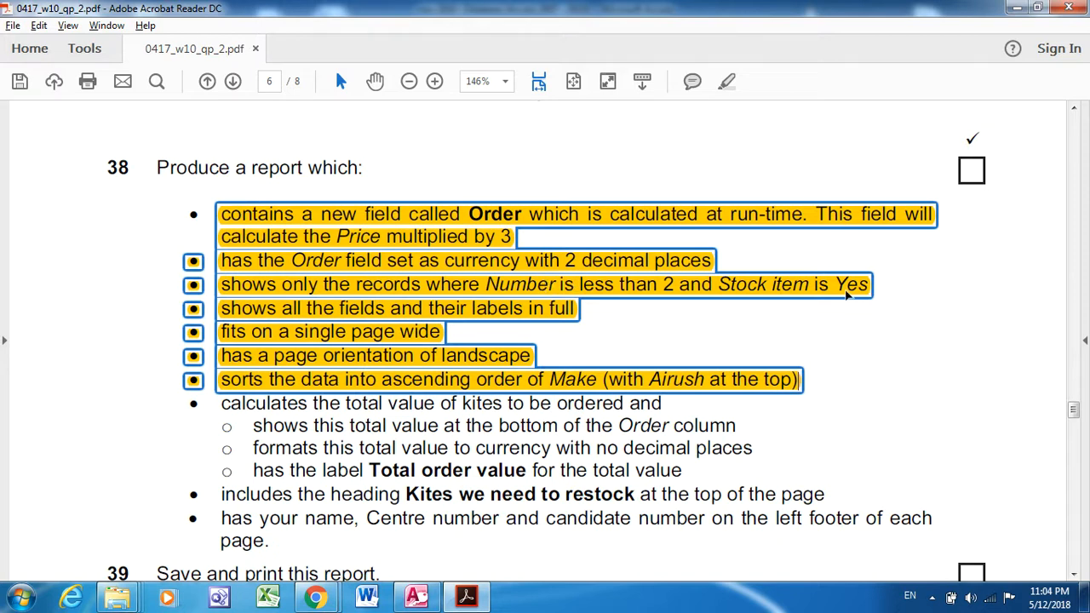
pyautogui.click(1072, 575)
pyautogui.click(1072, 577)
pyautogui.click(1072, 576)
pyautogui.click(1072, 577)
pyautogui.click(1072, 577)
pyautogui.click(1072, 577)
pyautogui.click(1072, 577)
pyautogui.click(1072, 576)
pyautogui.click(1073, 576)
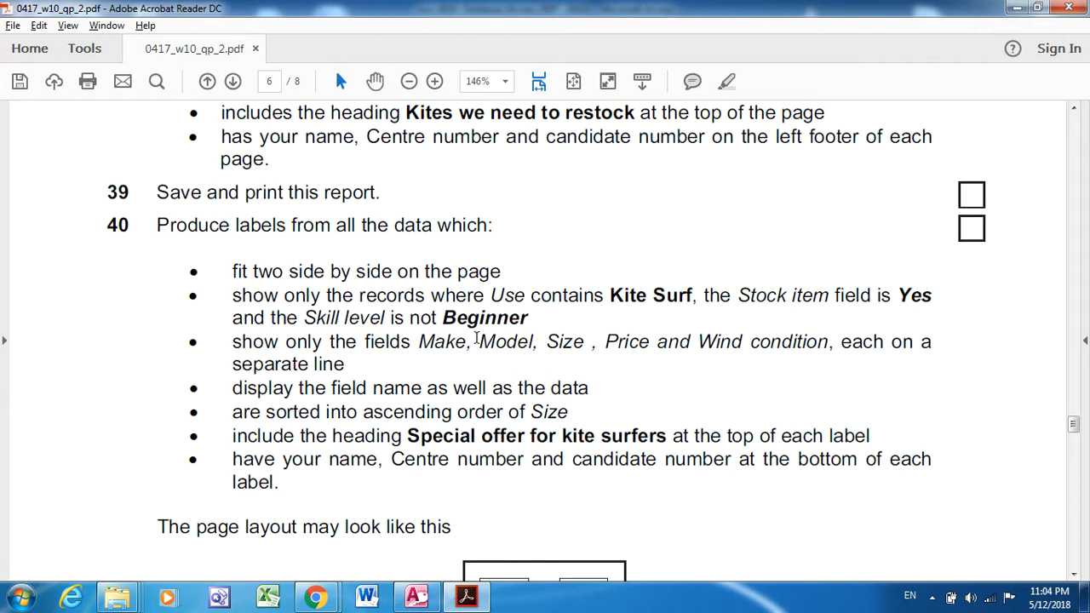
pyautogui.moveTo(233, 296); pyautogui.dragTo(576, 411)
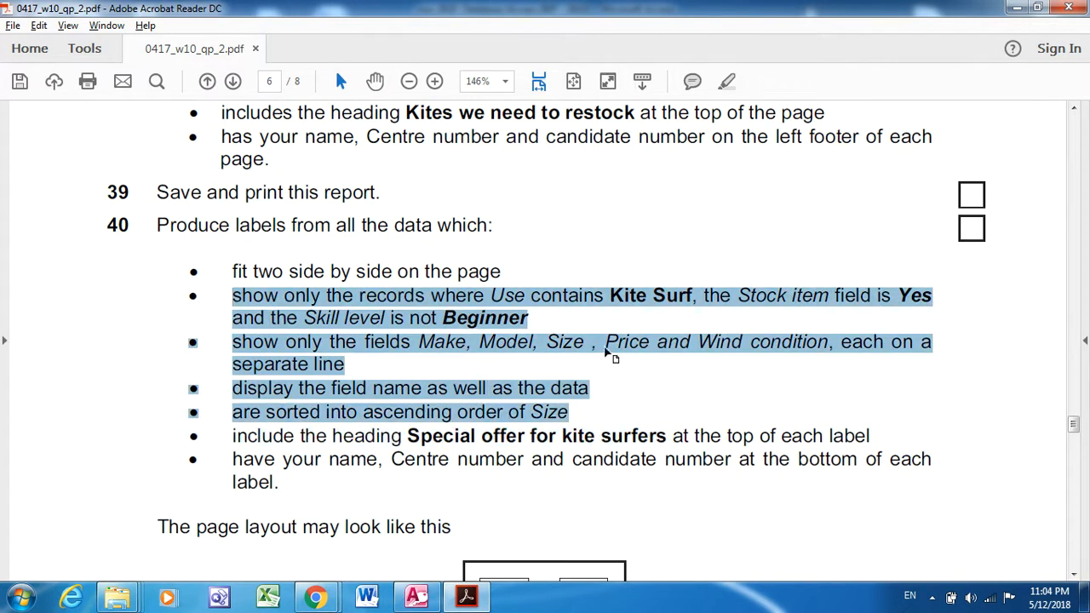
pyautogui.click(727, 81)
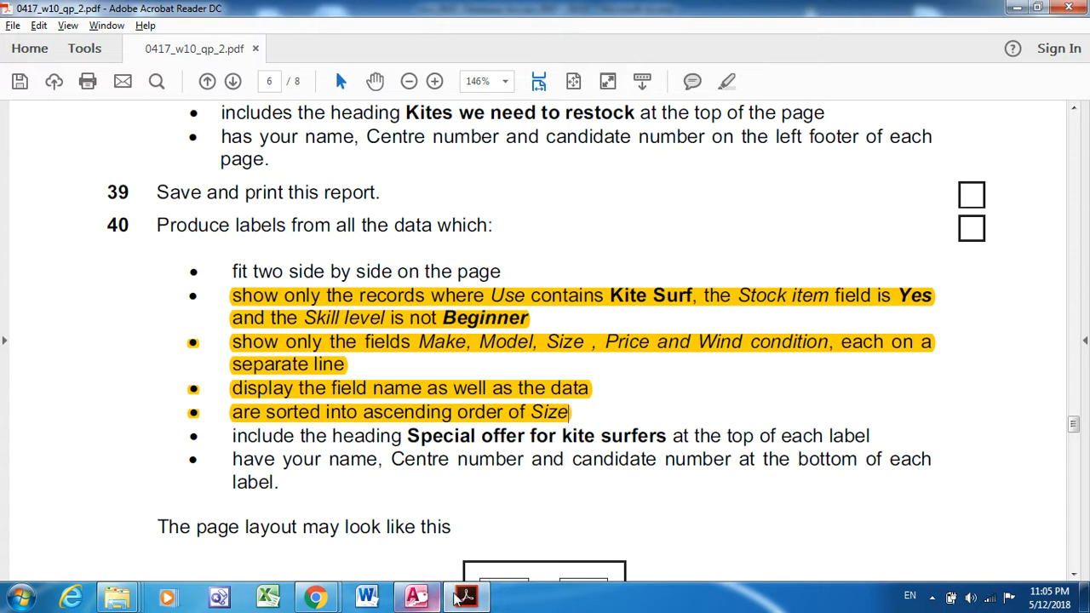
# Step: Switch back to Access, close Query order and start a new query with the Simple Query Wizard
pyautogui.click(417, 598)
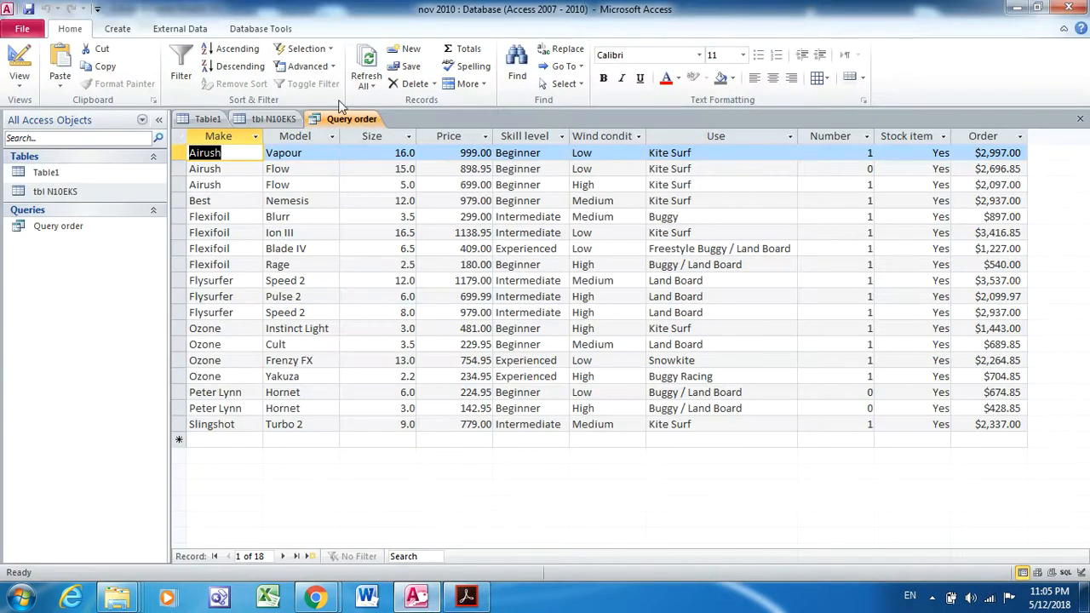
pyautogui.click(1072, 119)
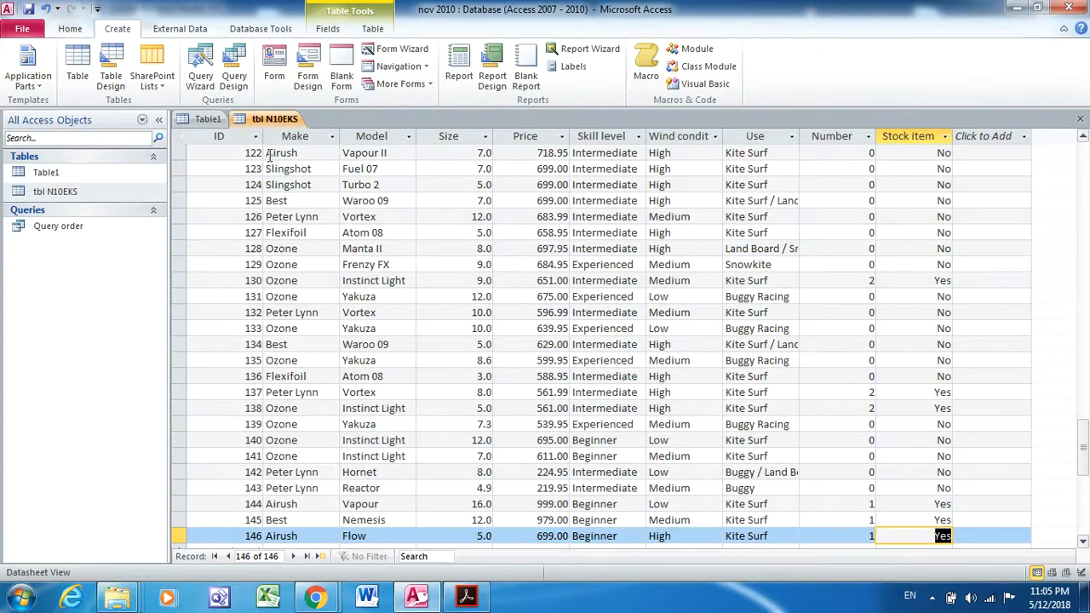
pyautogui.click(66, 29)
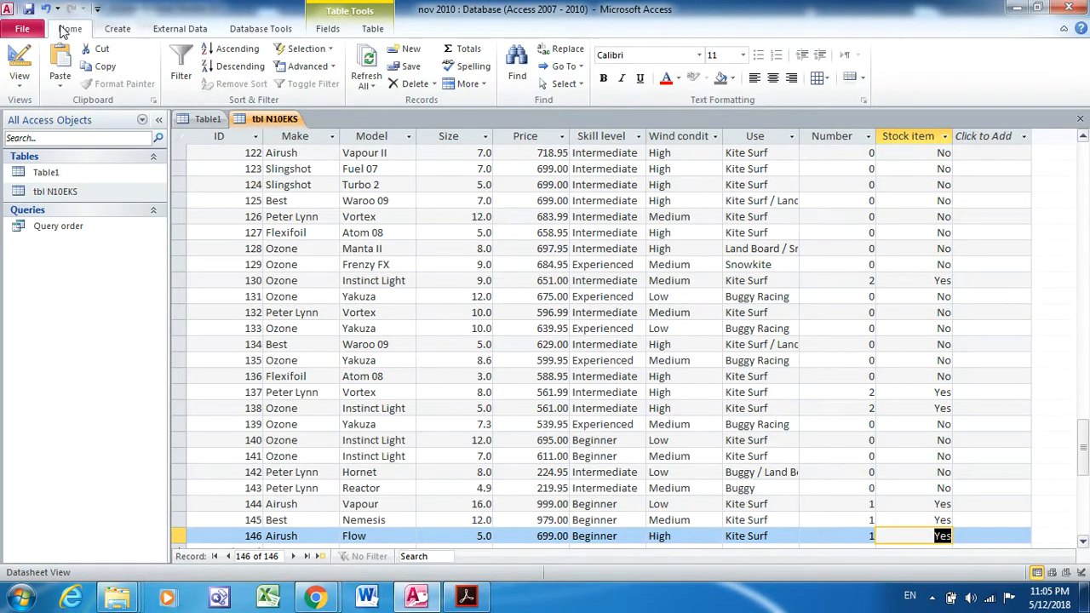
pyautogui.click(115, 29)
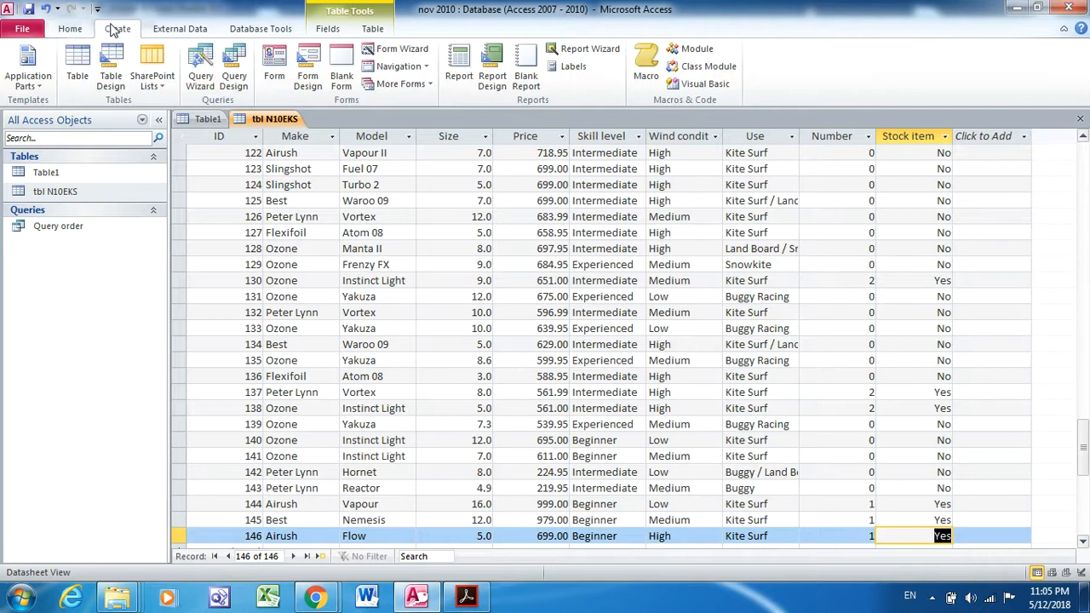
pyautogui.click(202, 72)
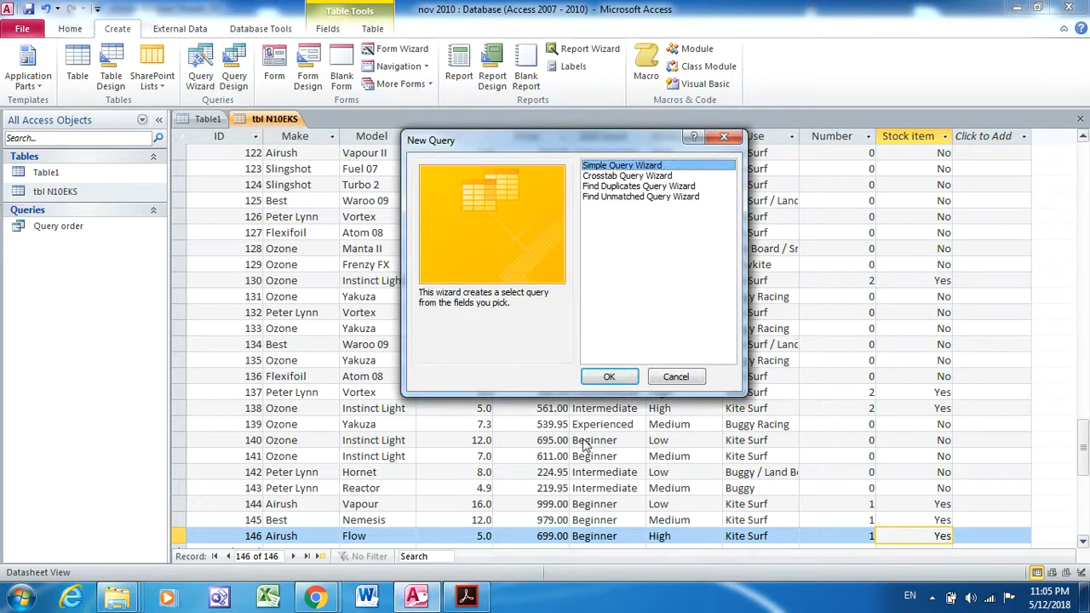
pyautogui.click(618, 378)
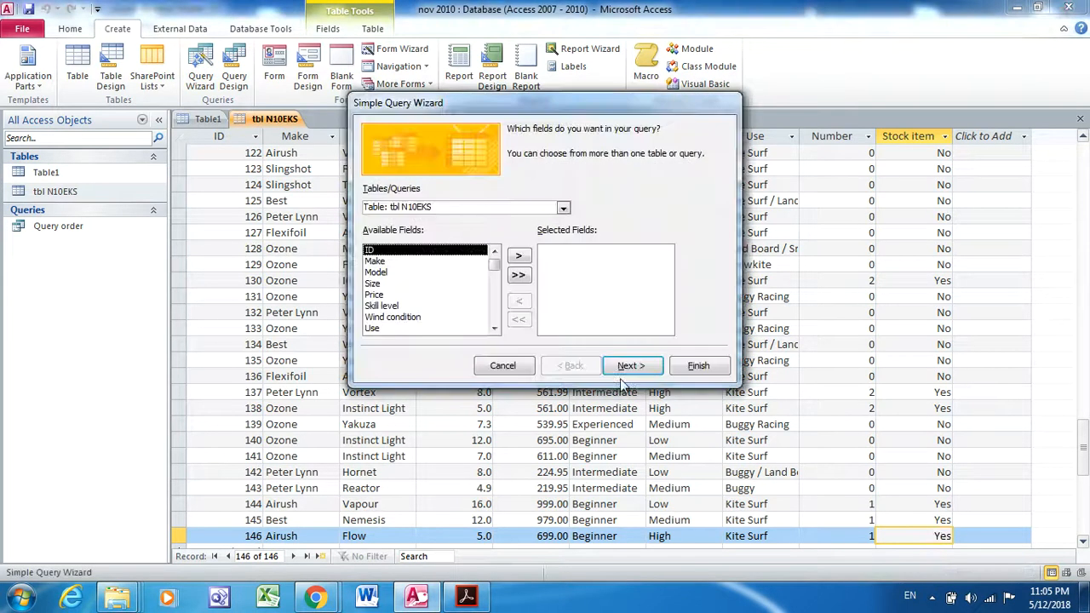
# Step: Include all fields of tbl N10EKS in the new query except ID
pyautogui.click(518, 274)
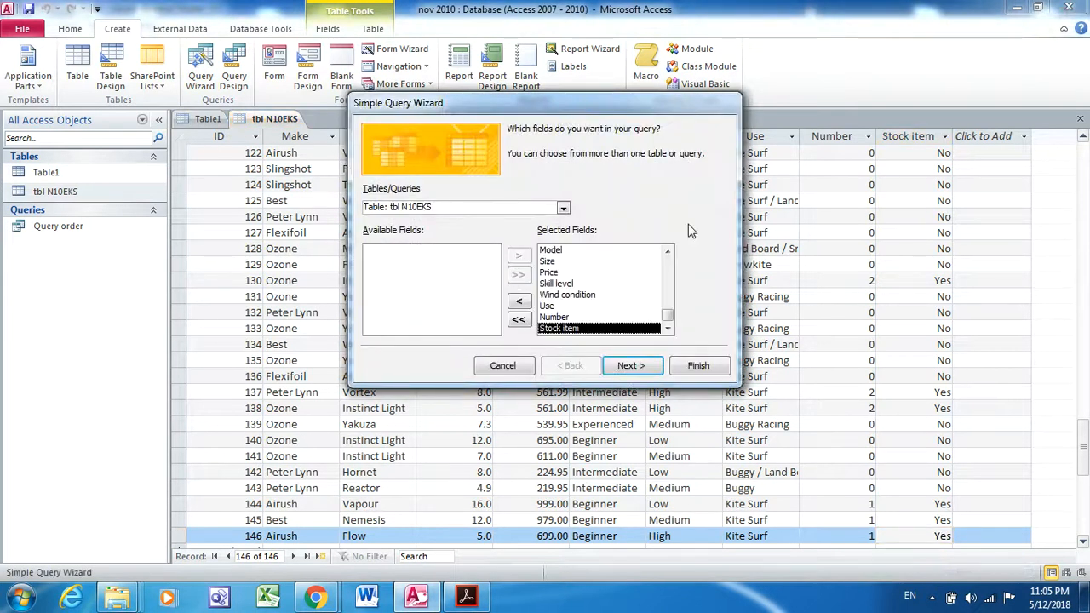
pyautogui.scroll(1, 668, 272)
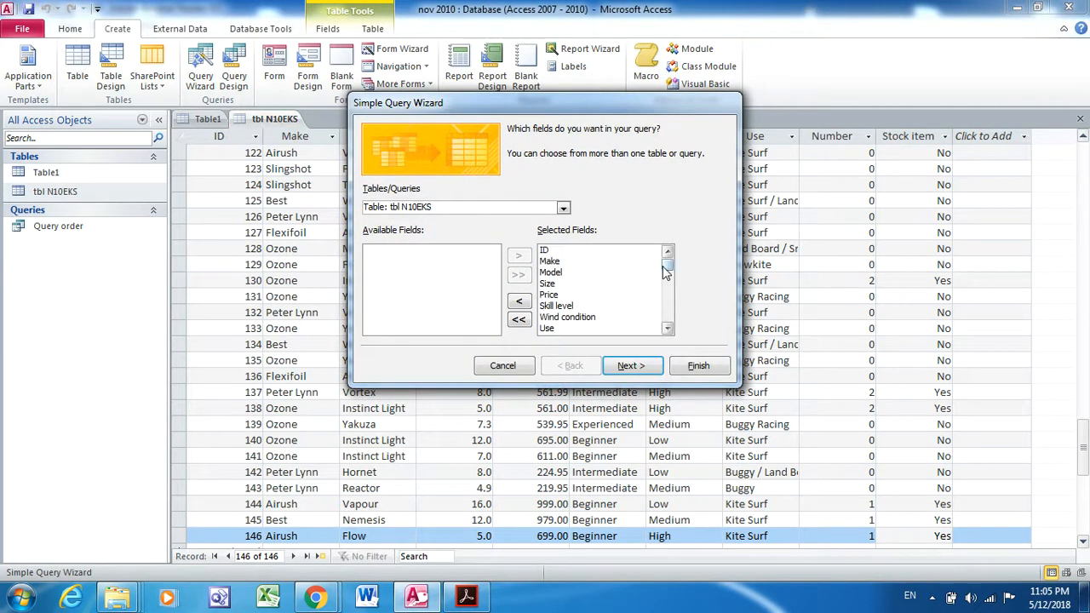
pyautogui.click(564, 250)
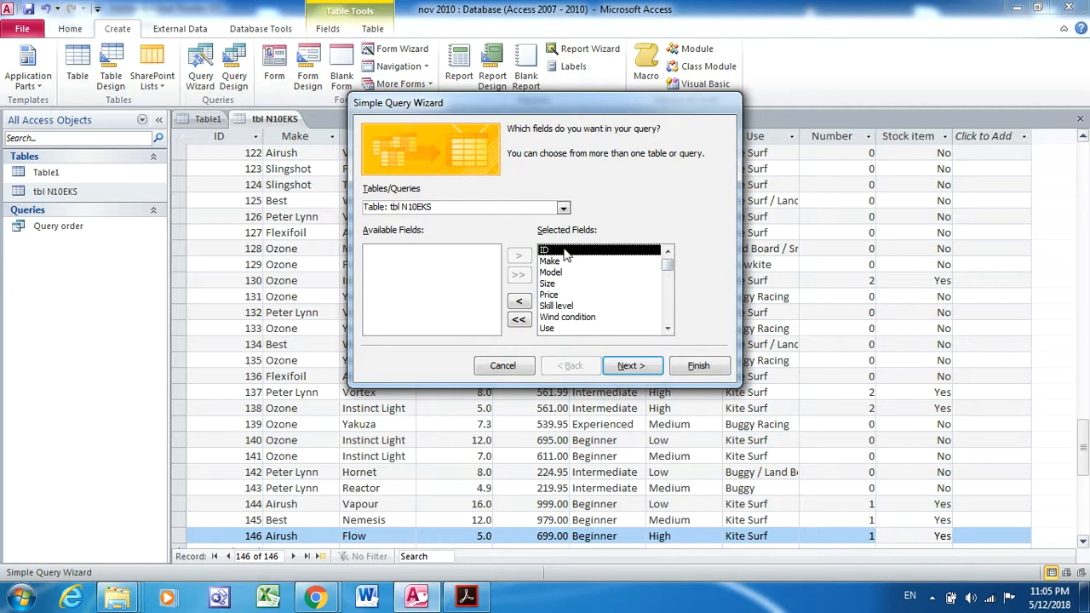
pyautogui.click(519, 304)
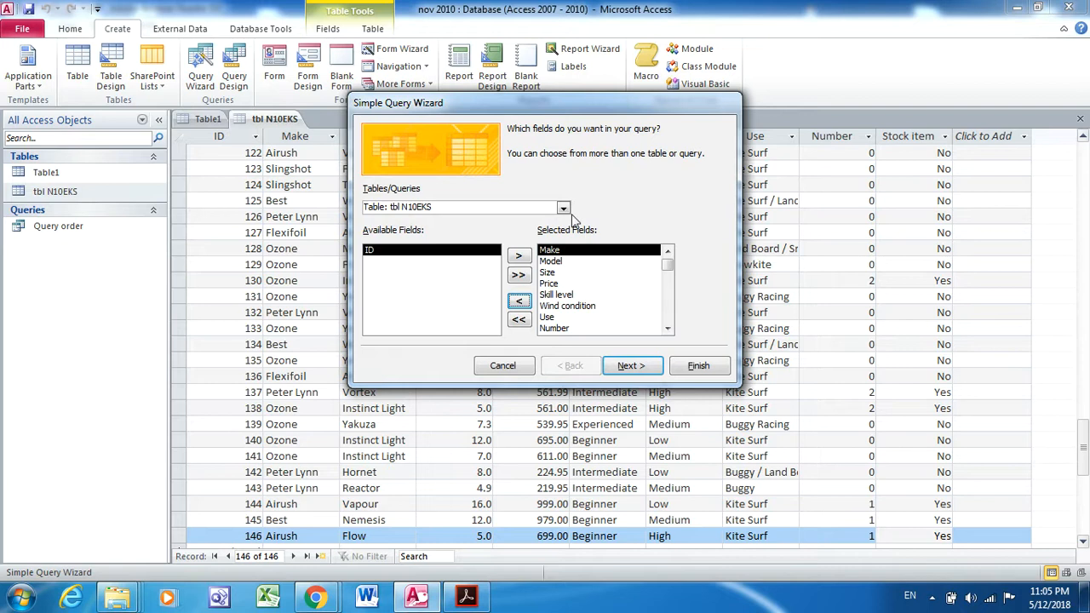
# Step: Title the query Query label and finish the wizard with the option to modify the query design
pyautogui.click(627, 367)
pyautogui.click(627, 367)
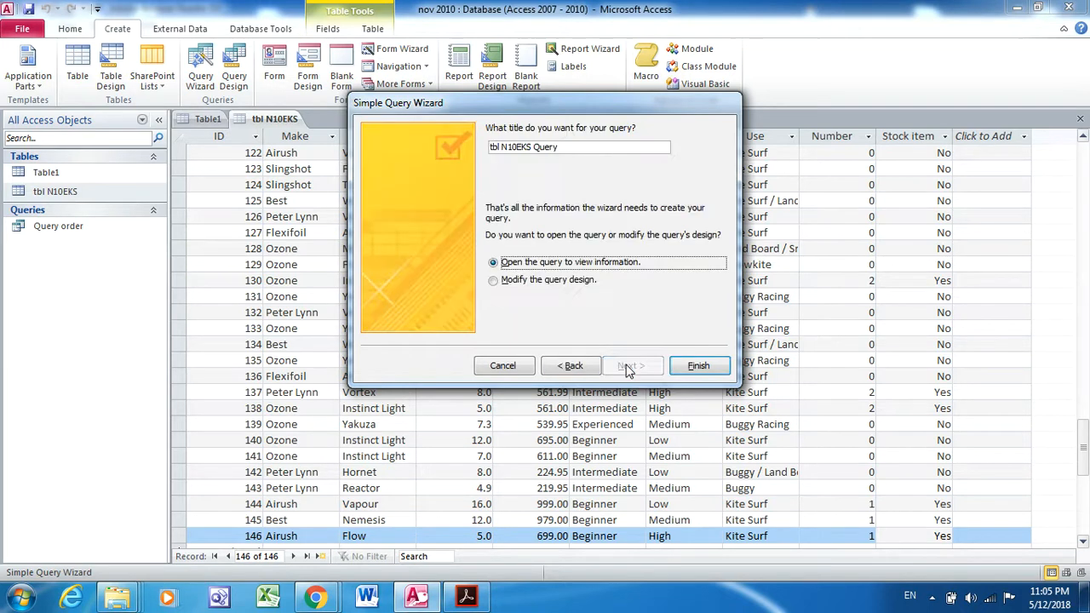
pyautogui.click(535, 146)
pyautogui.press('BackSpace')
pyautogui.press('BackSpace')
pyautogui.press('BackSpace')
pyautogui.press('BackSpace')
pyautogui.press('BackSpace')
pyautogui.press('BackSpace')
pyautogui.press('BackSpace')
pyautogui.press('BackSpace')
pyautogui.press('BackSpace')
pyautogui.press('BackSpace')
pyautogui.press('BackSpace')
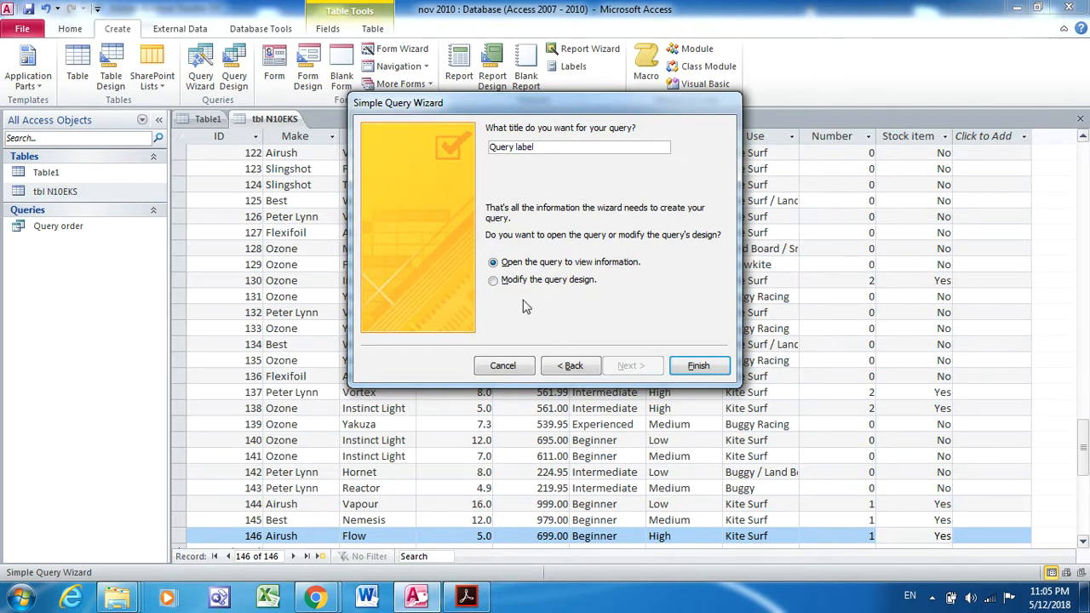
pyautogui.click(494, 282)
pyautogui.click(695, 366)
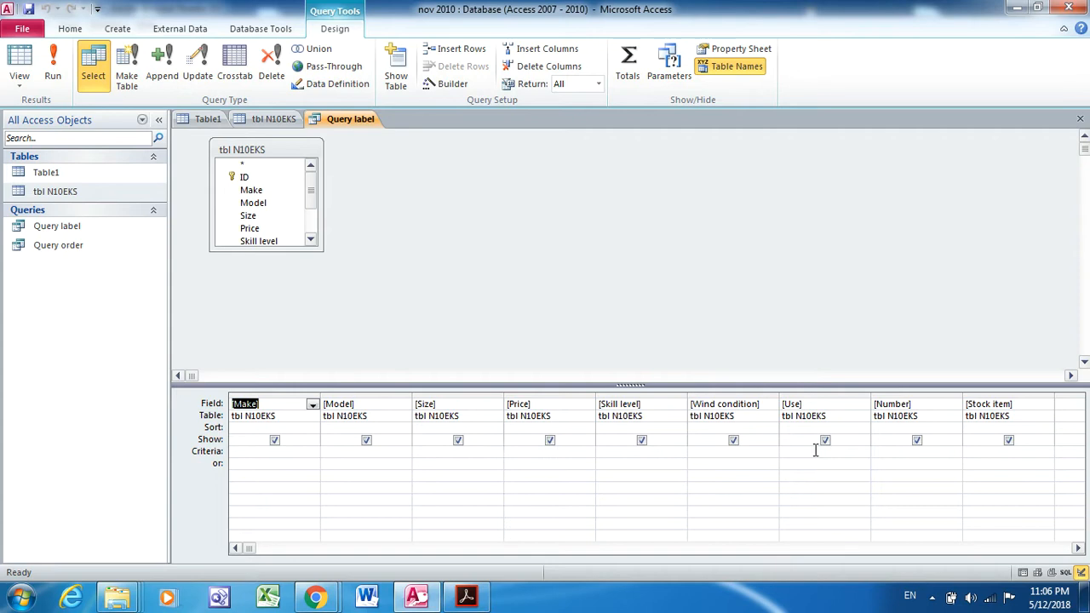
# Step: Check the Use condition in the exam paper, view the query's datasheet and fit the Use column to its contents
pyautogui.hotkey('alt', 'Tab')
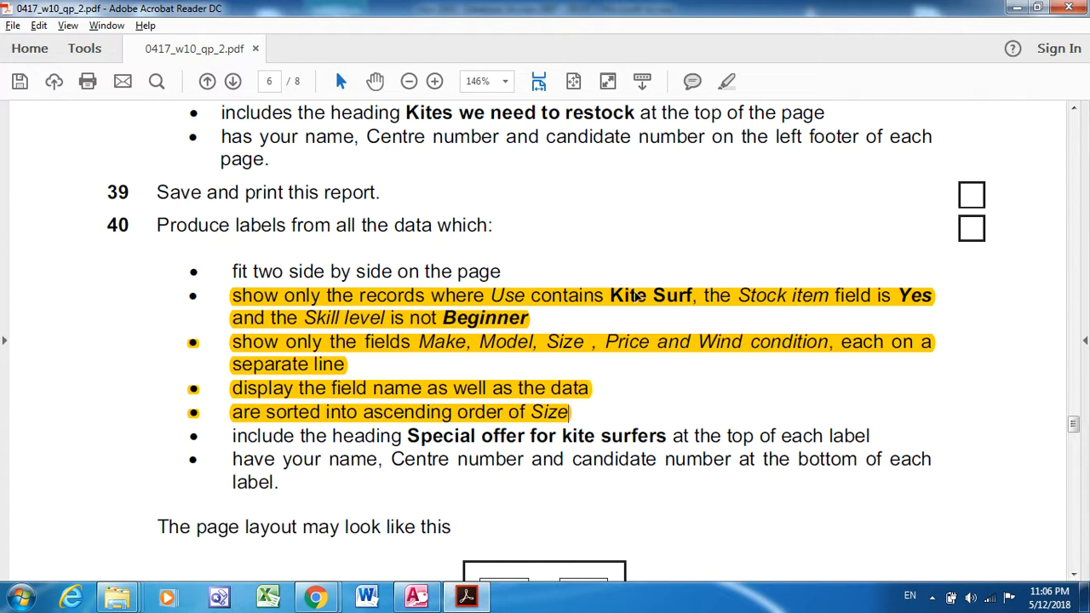
pyautogui.hotkey('alt', 'Tab')
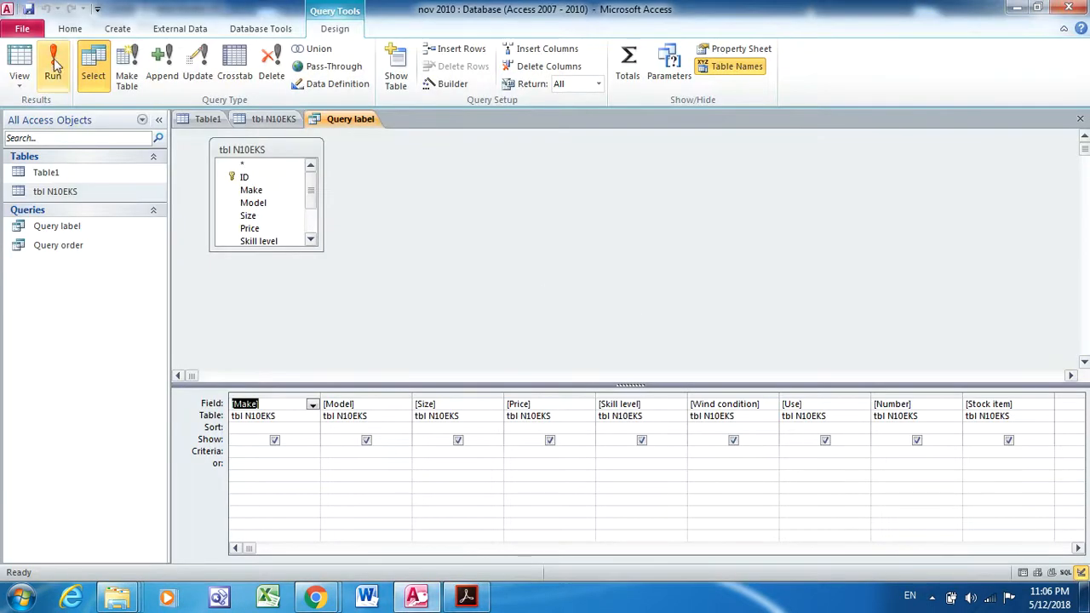
pyautogui.click(19, 77)
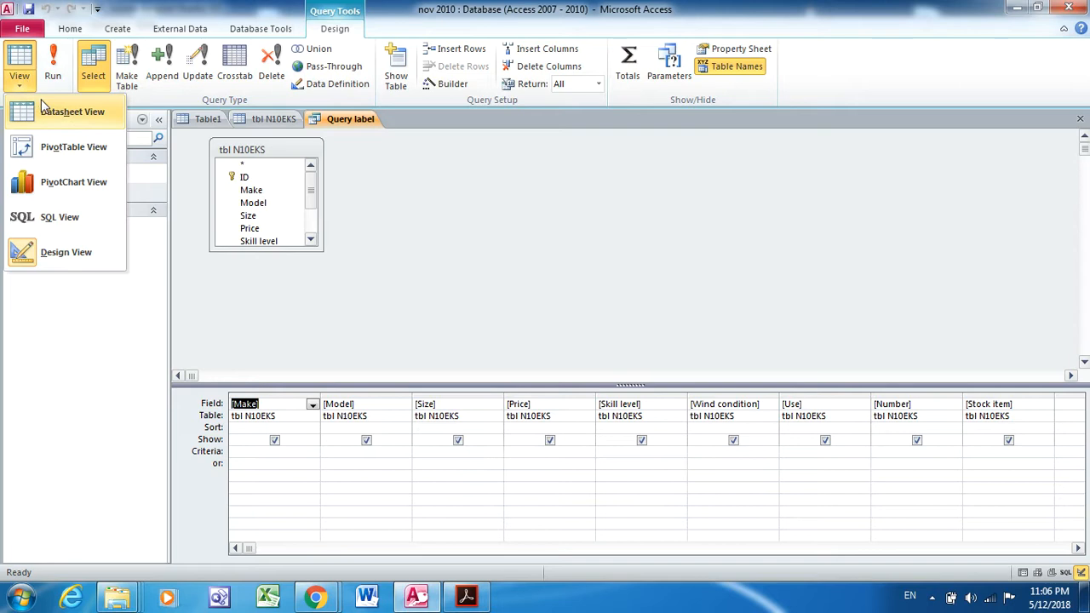
pyautogui.click(72, 119)
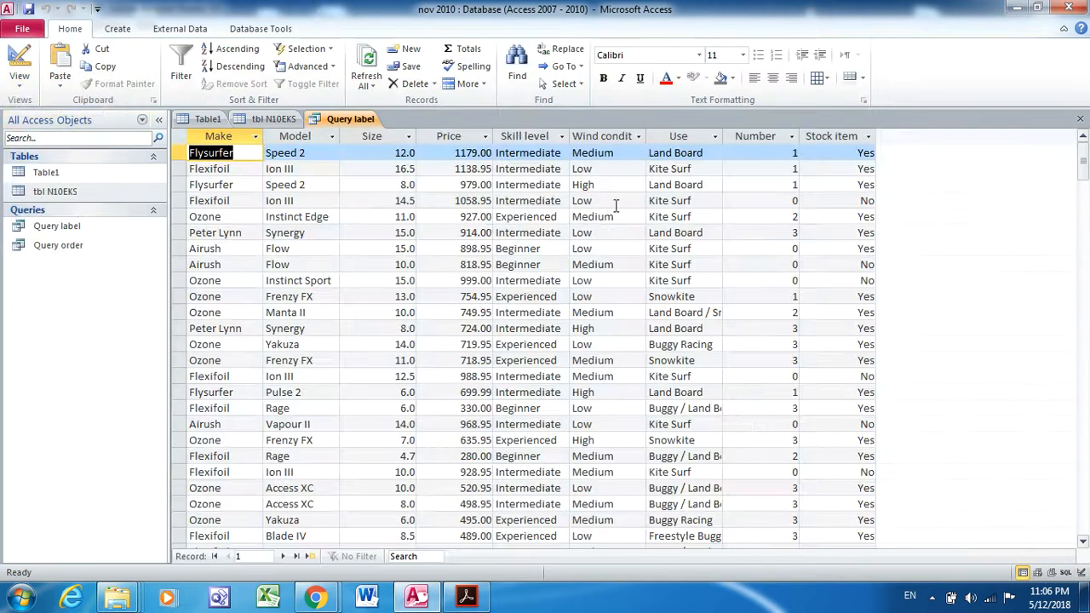
pyautogui.moveTo(722, 134); pyautogui.dragTo(722, 135)
pyautogui.doubleClick(722, 134)
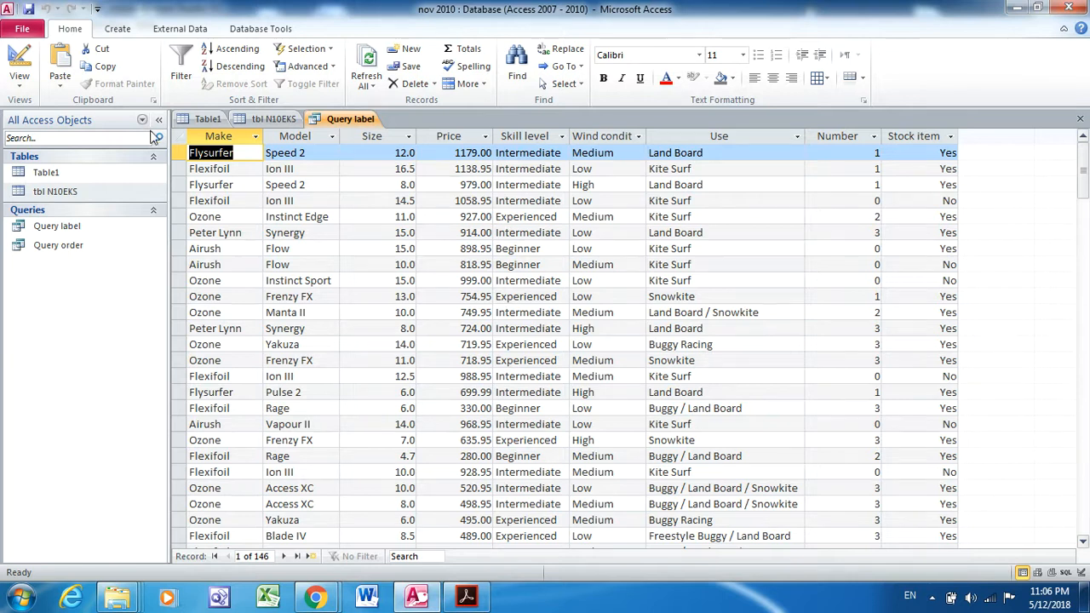
# Step: Return to the query design, enter a *Kite Surf* wildcard criterion for Use and run the query
pyautogui.click(17, 78)
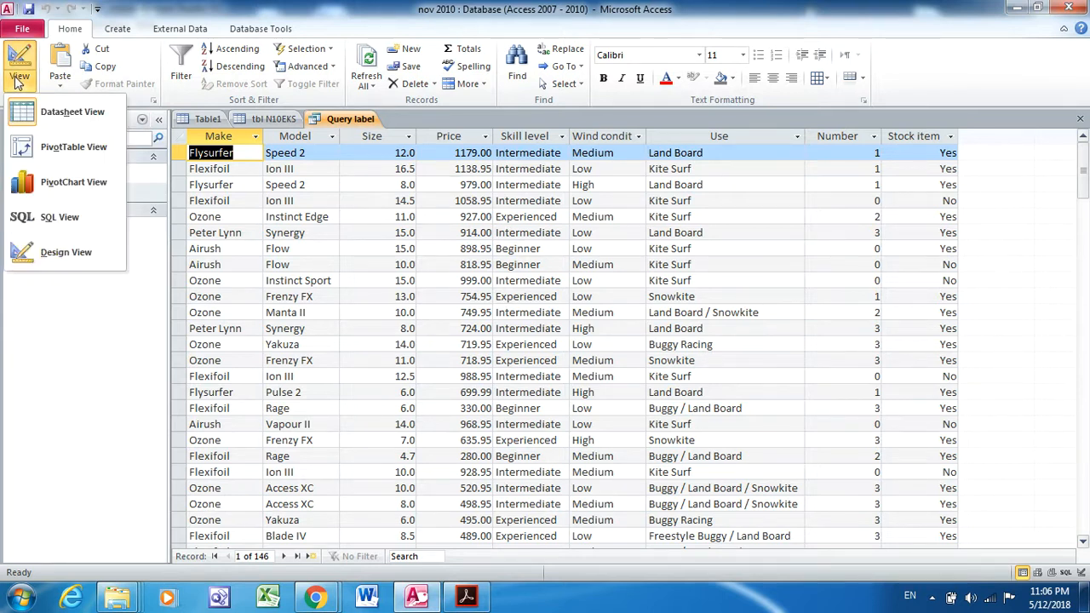
pyautogui.click(96, 266)
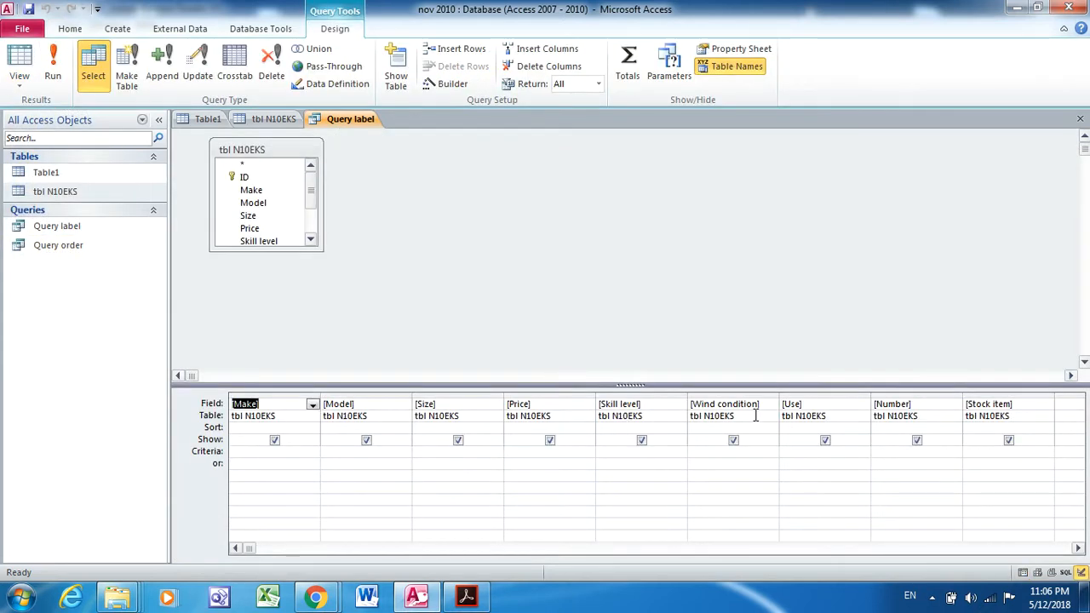
pyautogui.click(799, 451)
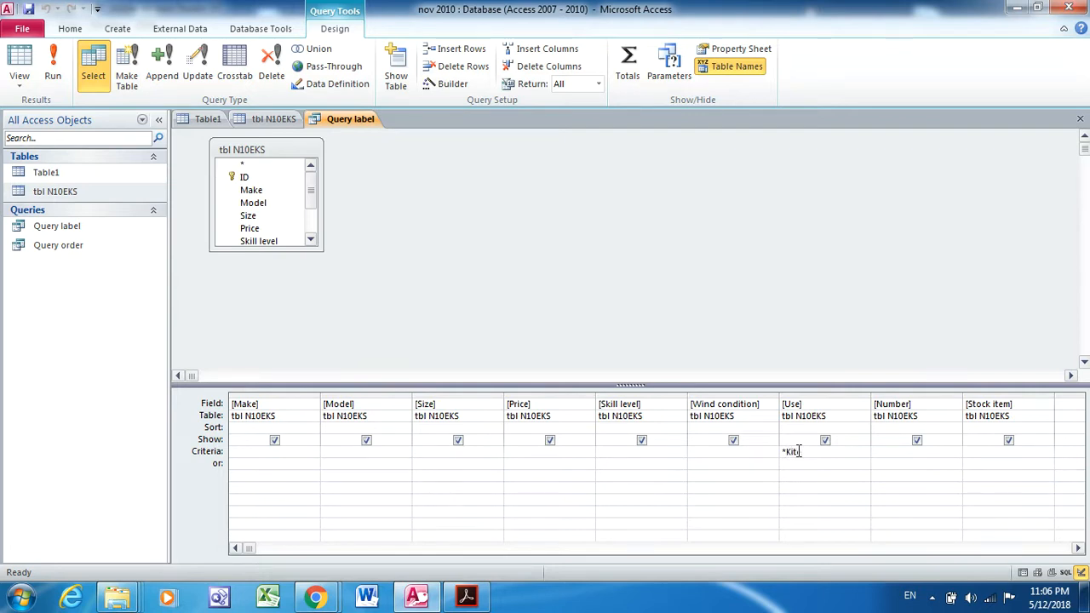
pyautogui.write('Surf*')
pyautogui.click(56, 75)
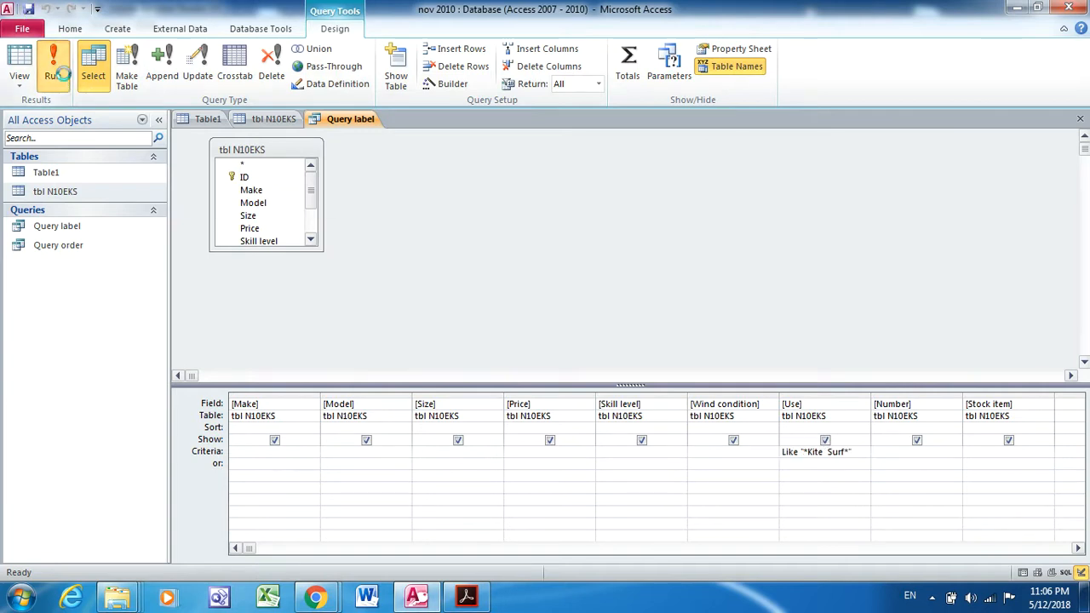
# Step: Remove the extra space from the Use criterion so it reads Like "*Kite Surf*" and rerun the query
pyautogui.click(20, 83)
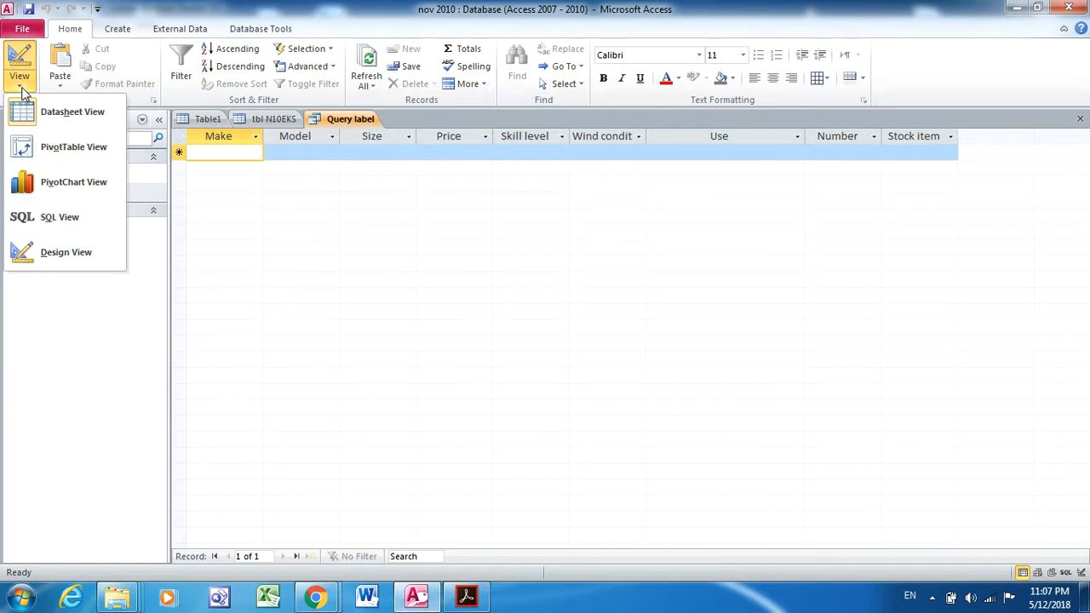
pyautogui.click(57, 251)
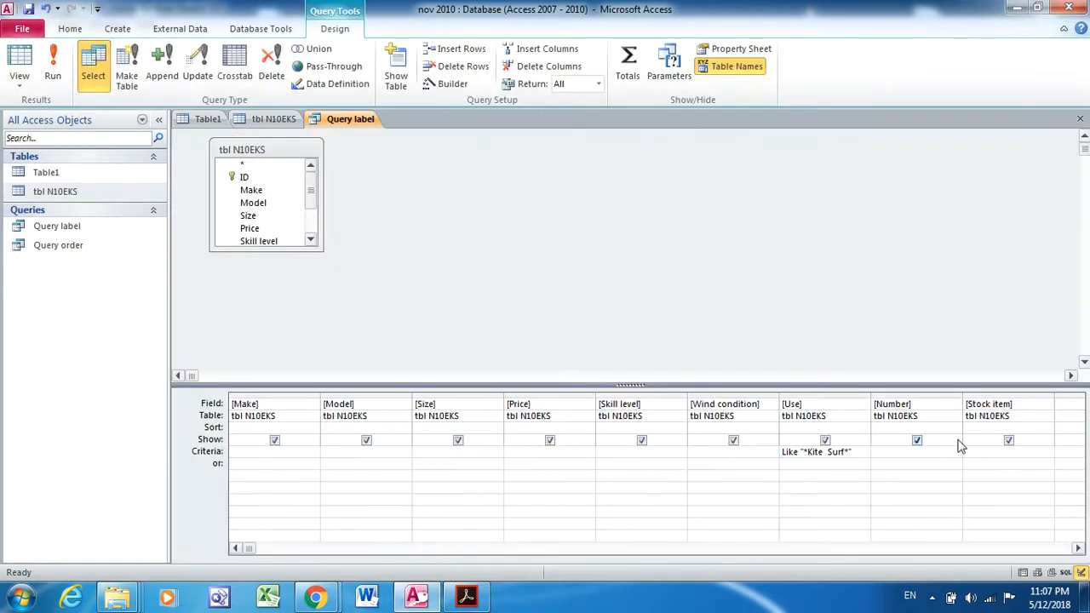
pyautogui.click(828, 452)
pyautogui.click(54, 58)
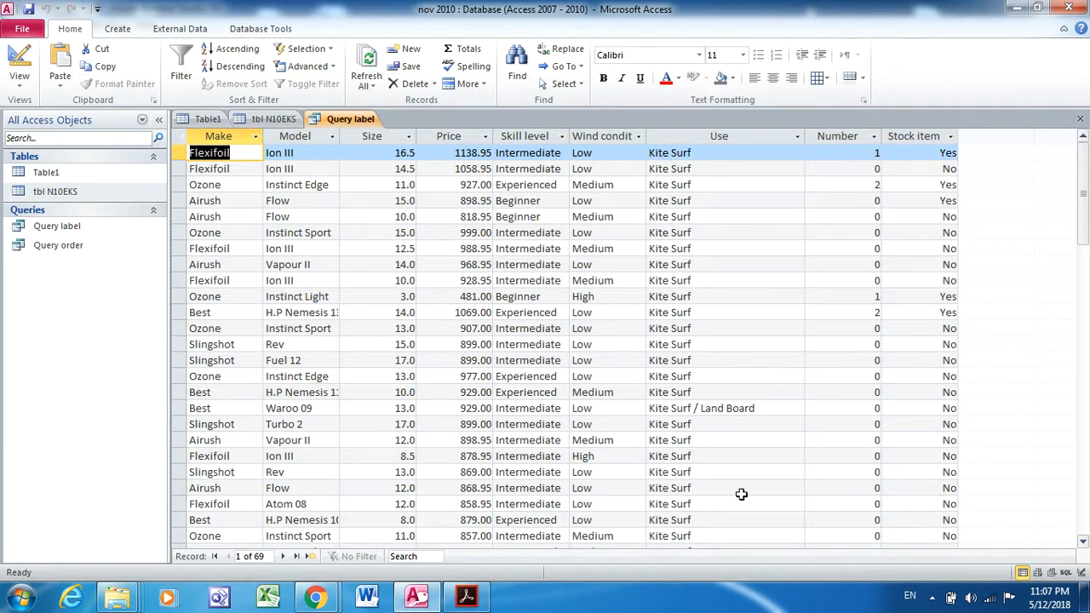
# Step: Check the Stock item condition in the exam paper, set the Stock item criterion to Yes in the query design and run the query
pyautogui.hotkey('alt', 'Tab')
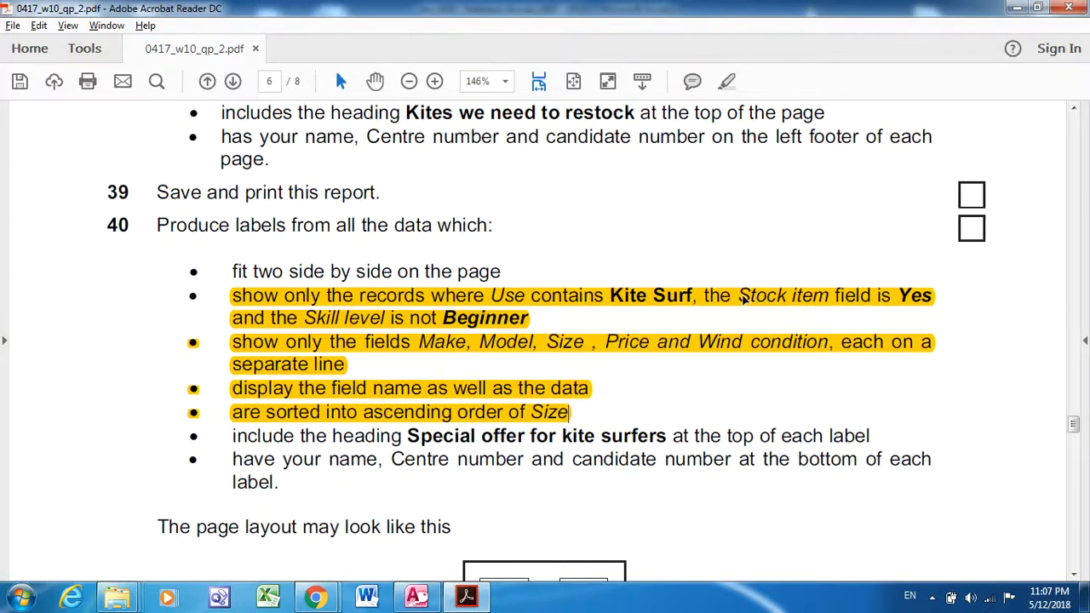
pyautogui.hotkey('alt', 'Tab')
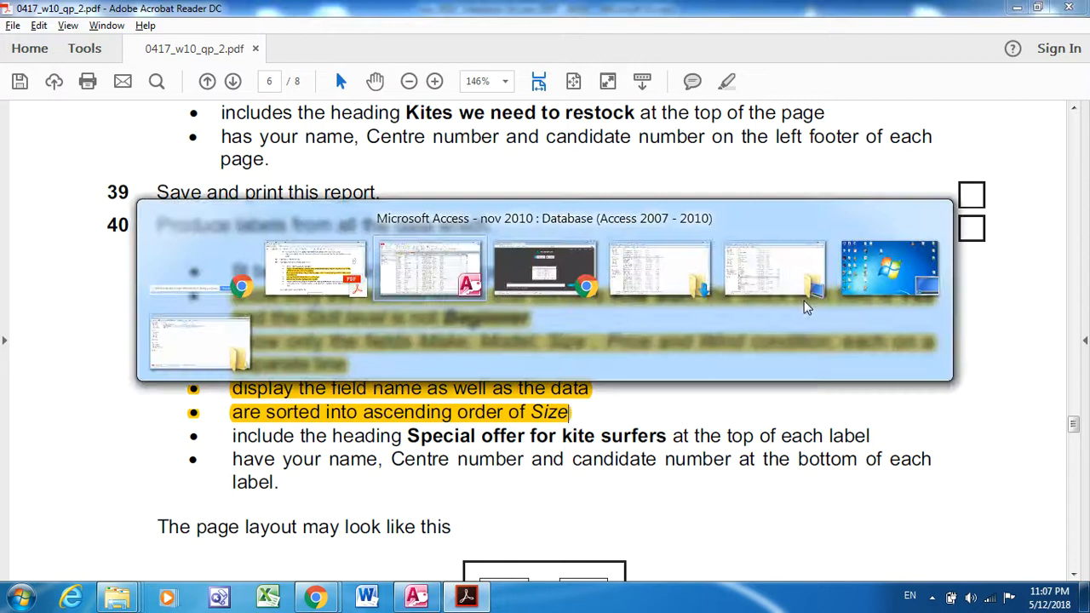
pyautogui.click(19, 85)
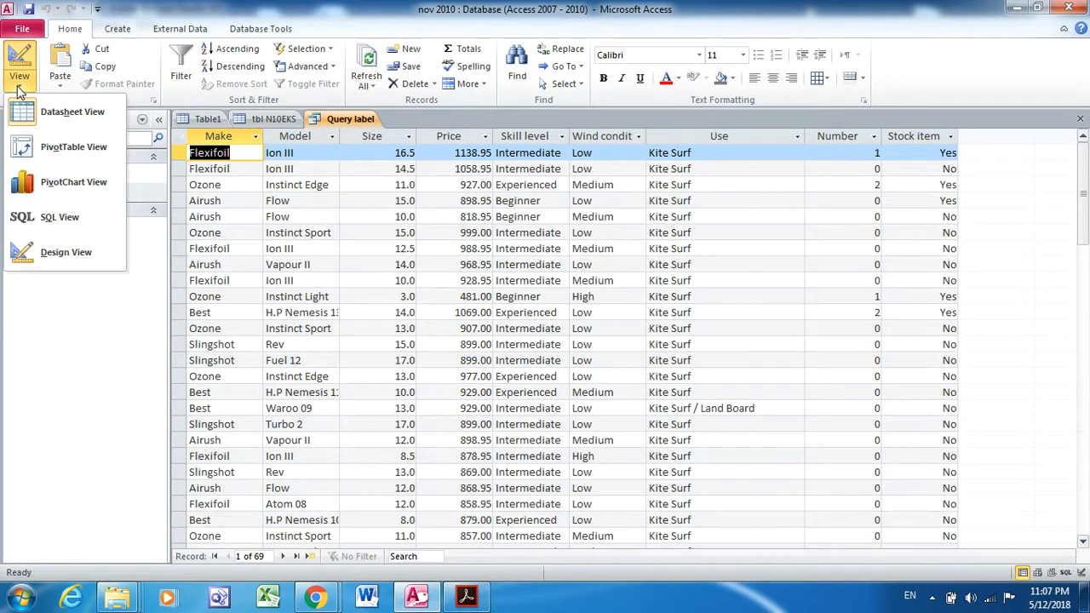
pyautogui.click(59, 252)
pyautogui.click(998, 454)
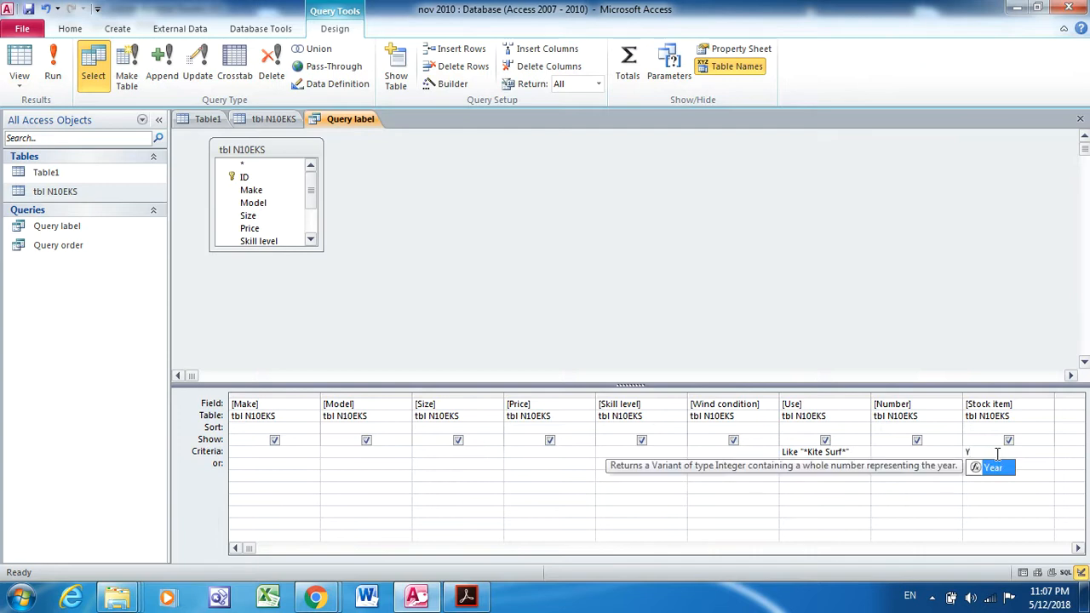
pyautogui.click(58, 68)
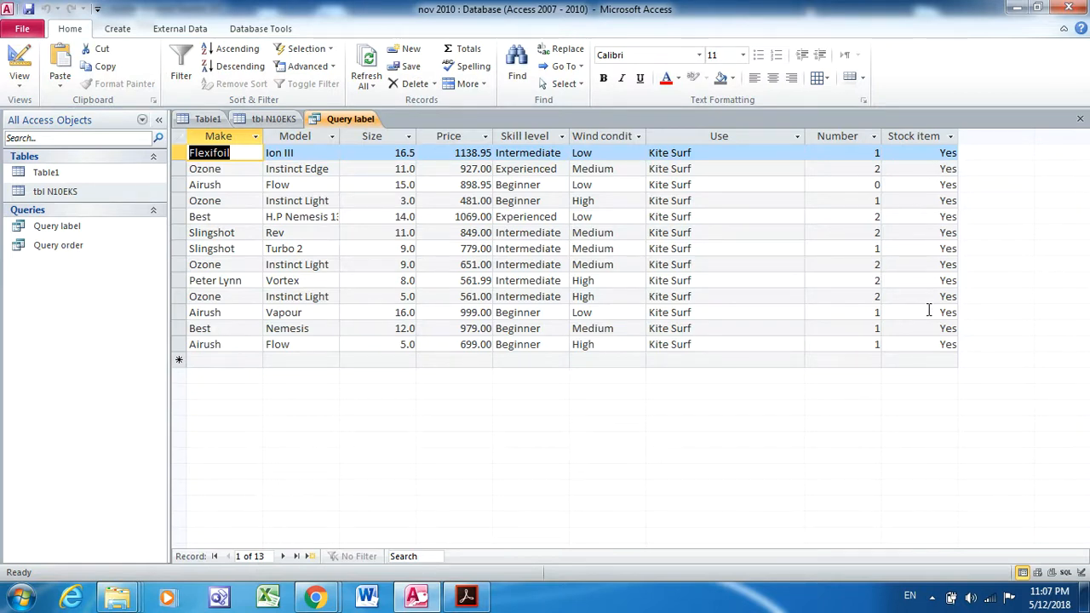
# Step: Following the exam paper, set the Skill level criterion to Not Beginner, run the query and fit the Model column to its contents
pyautogui.hotkey('alt', 'Tab')
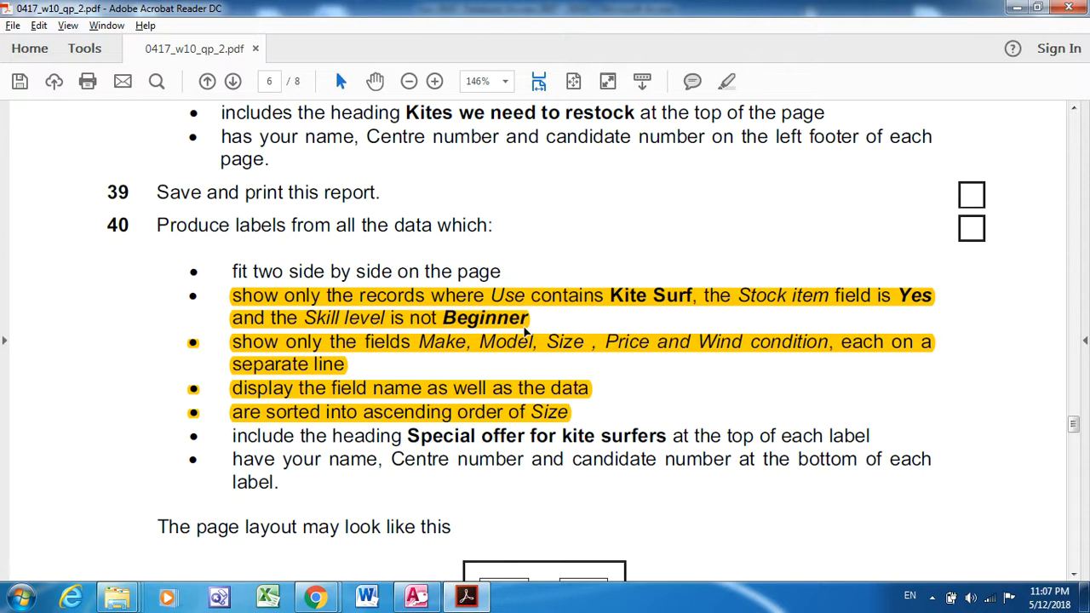
pyautogui.hotkey('alt', 'Tab')
pyautogui.click(21, 85)
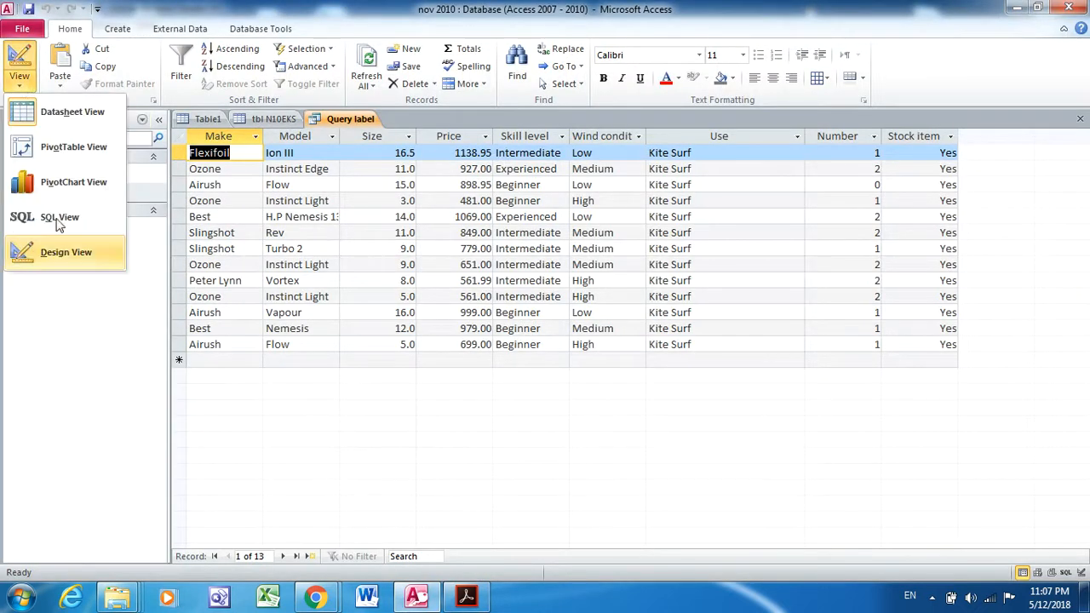
pyautogui.click(68, 253)
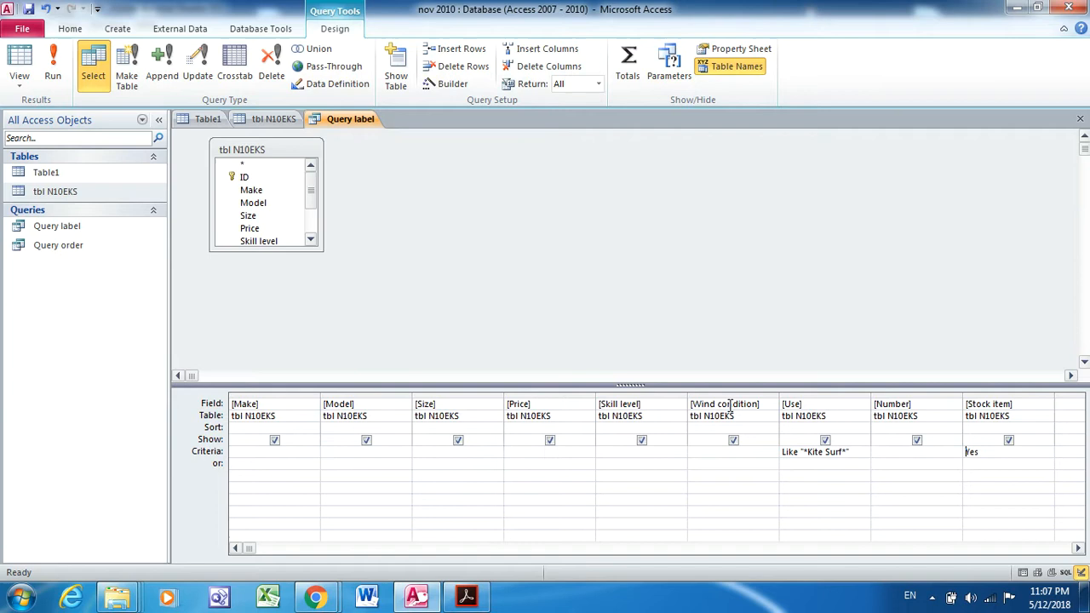
pyautogui.click(610, 454)
pyautogui.write('Not Beginner')
pyautogui.click(59, 75)
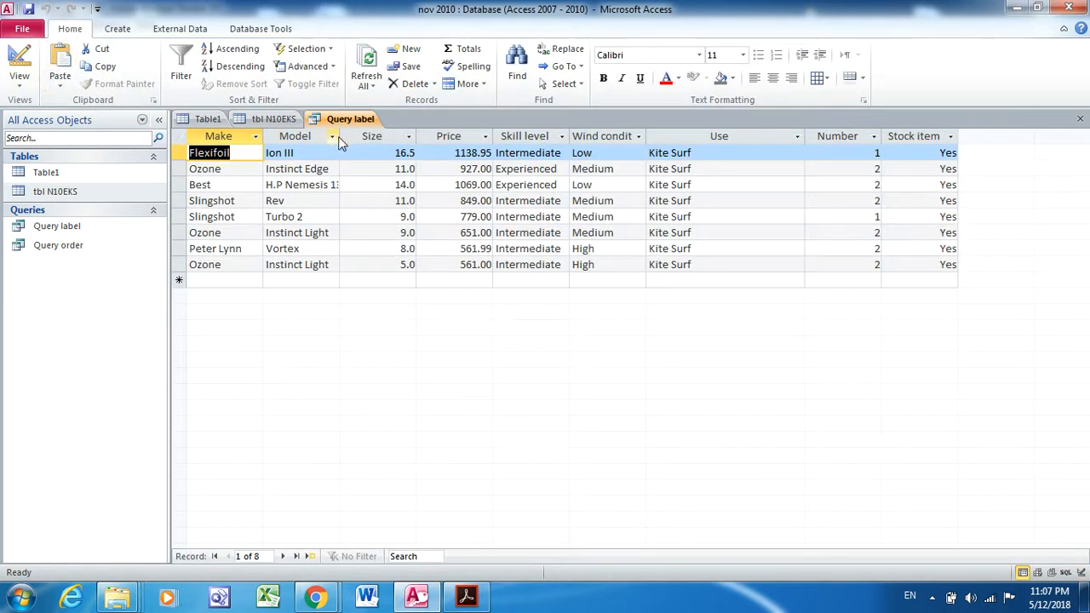
pyautogui.doubleClick(341, 137)
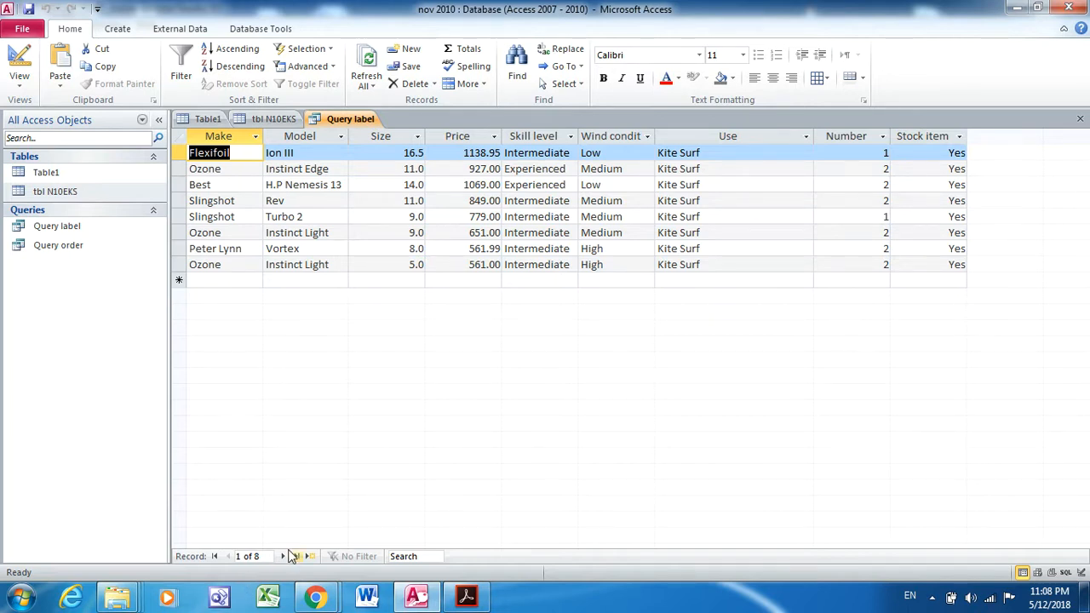
# Step: Check the required label fields in the exam paper, hide Skill level, Use, Number and Stock item from the query output and run it
pyautogui.click(466, 599)
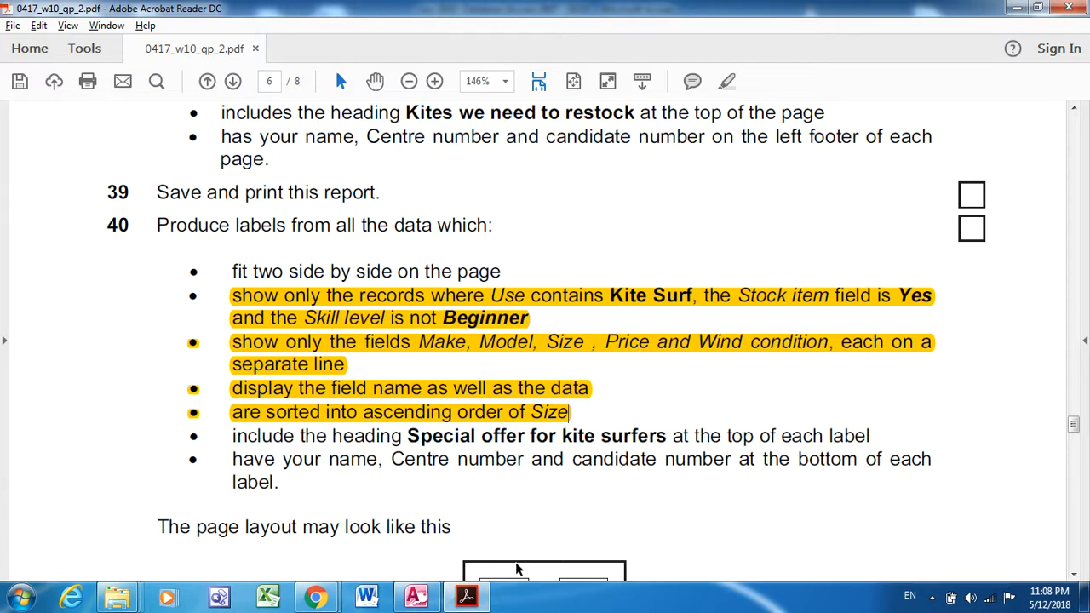
pyautogui.click(417, 596)
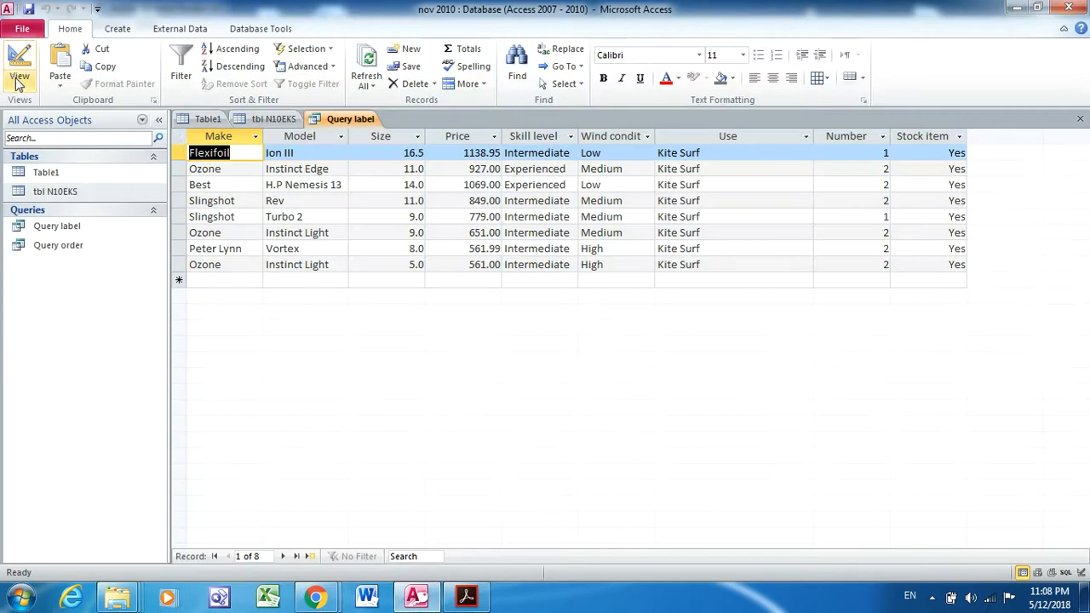
pyautogui.click(17, 78)
pyautogui.click(79, 252)
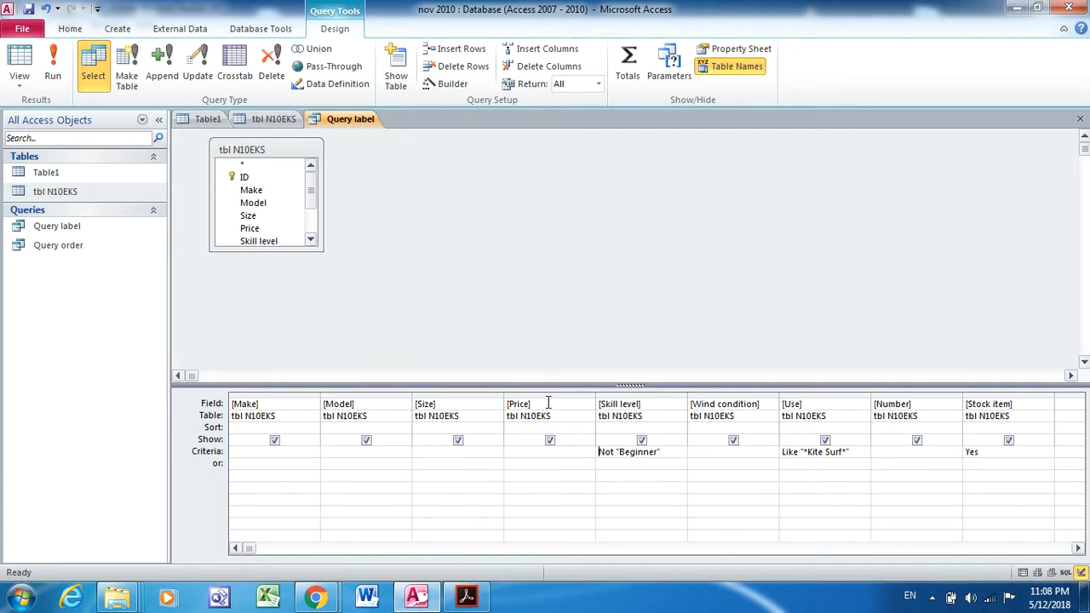
pyautogui.click(642, 440)
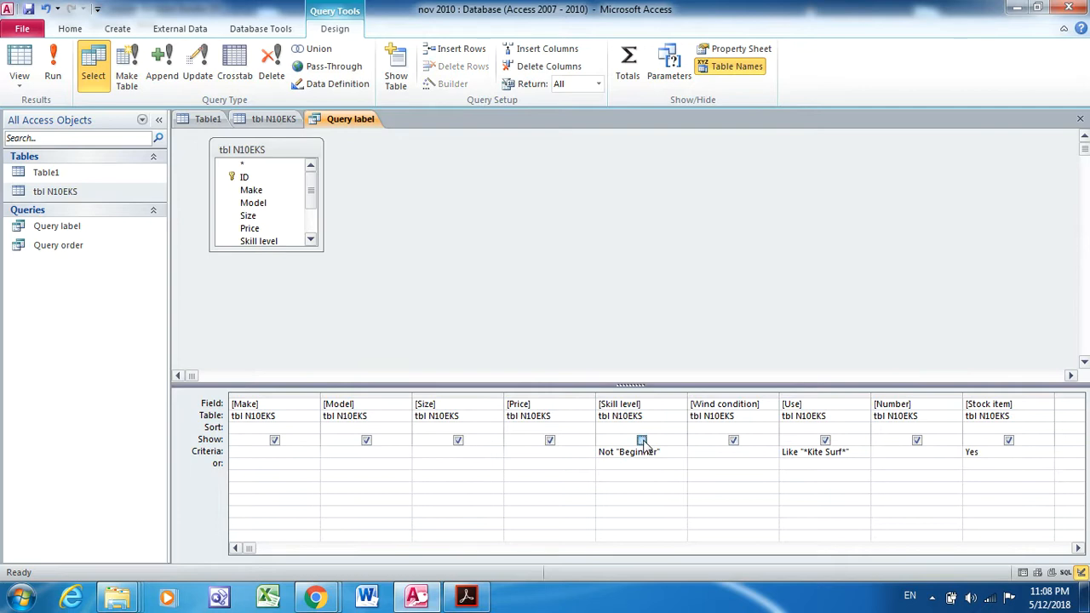
pyautogui.click(825, 440)
pyautogui.click(917, 441)
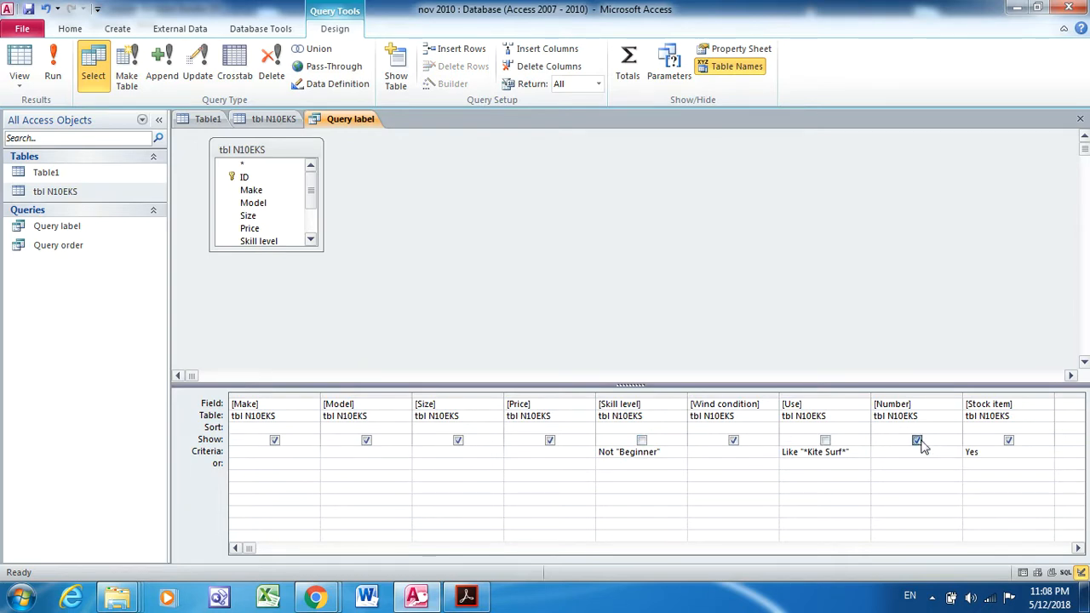
pyautogui.click(1009, 441)
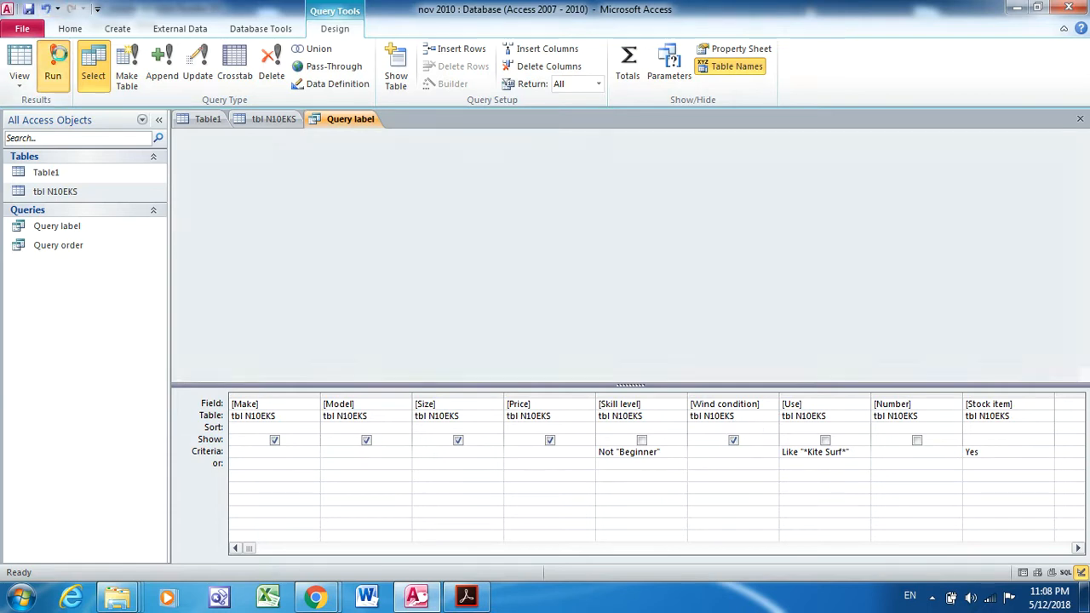
pyautogui.click(58, 62)
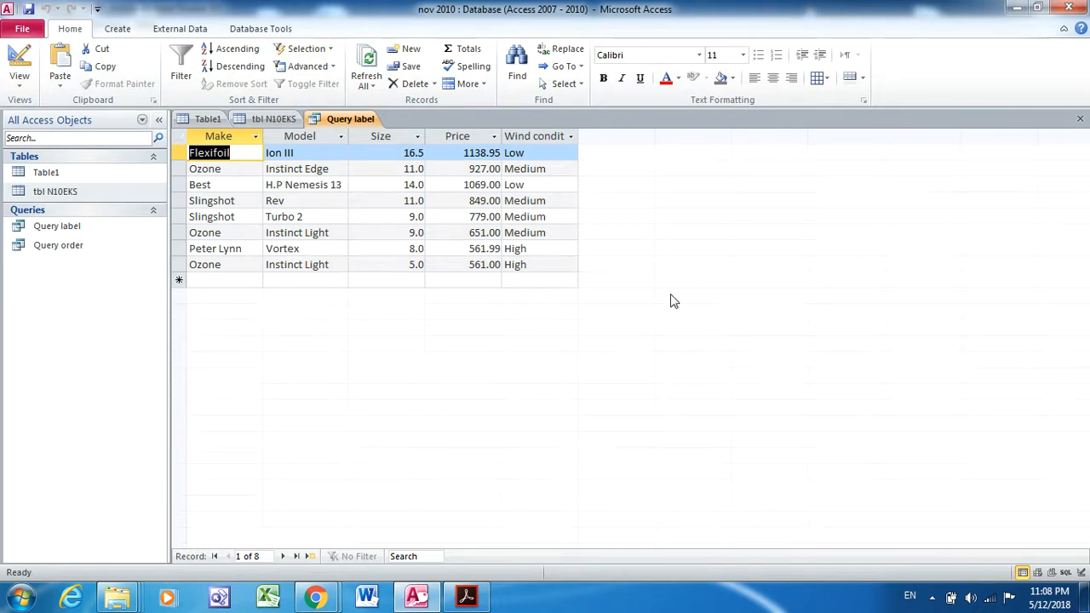
# Step: Check the sort order in the exam paper, sort the query by Size in ascending order and run it
pyautogui.hotkey('alt', 'Tab')
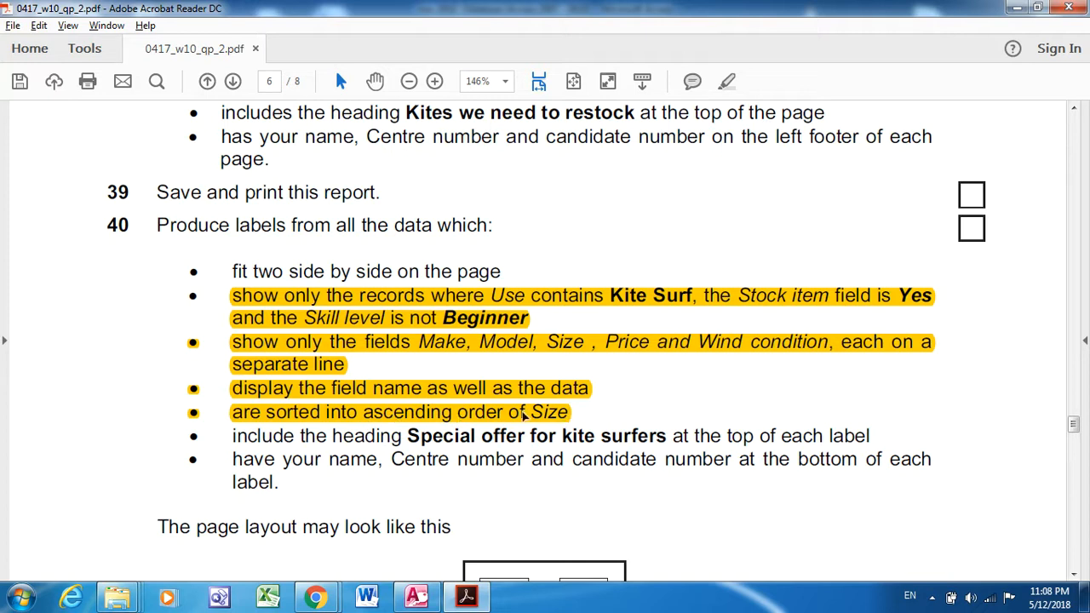
pyautogui.hotkey('alt', 'Tab')
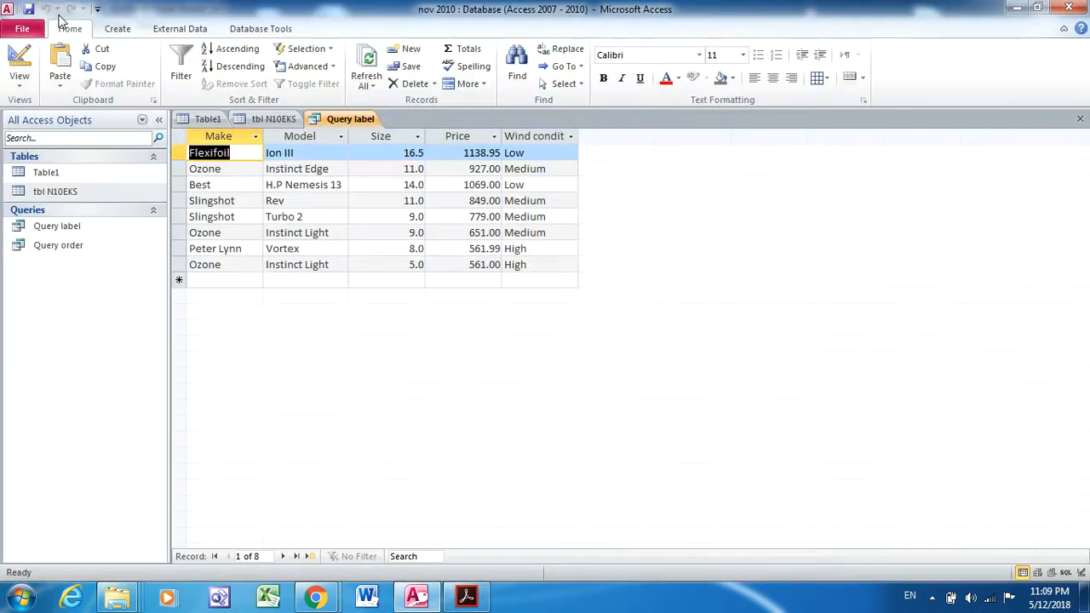
pyautogui.click(19, 84)
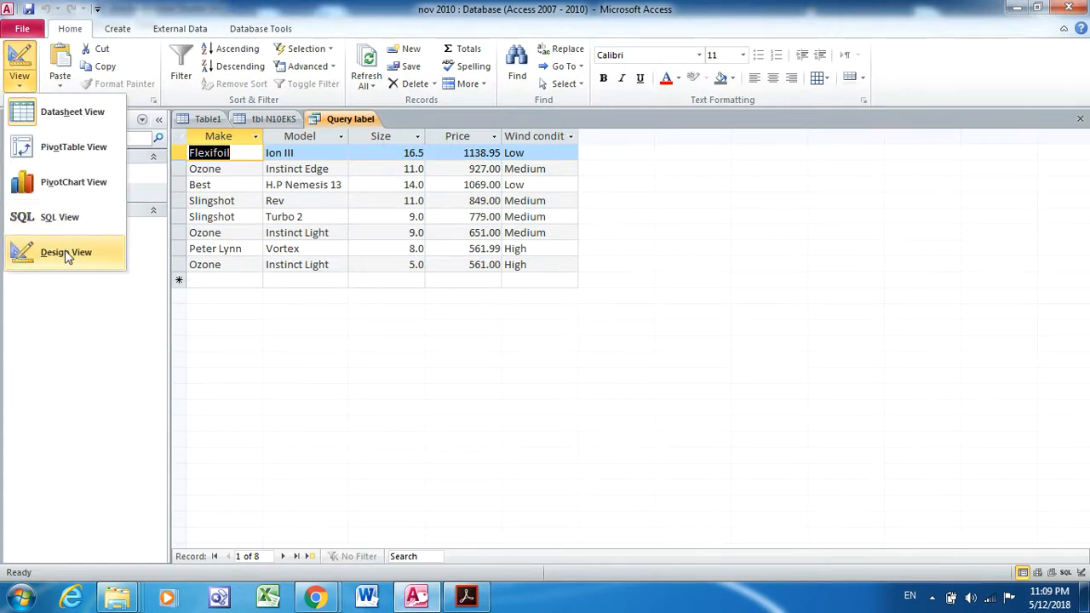
pyautogui.click(34, 253)
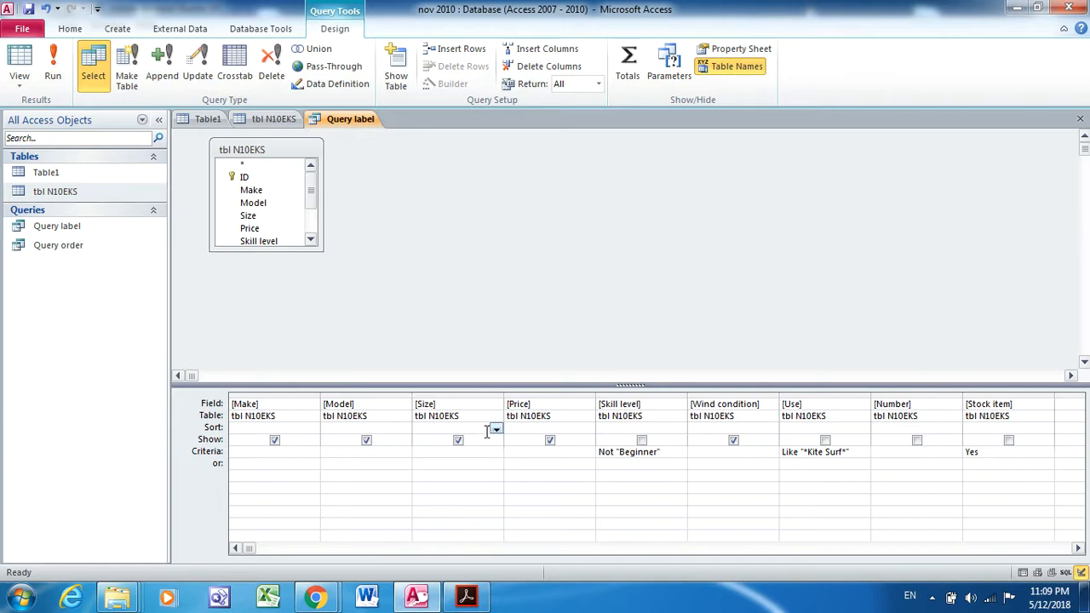
pyautogui.click(496, 429)
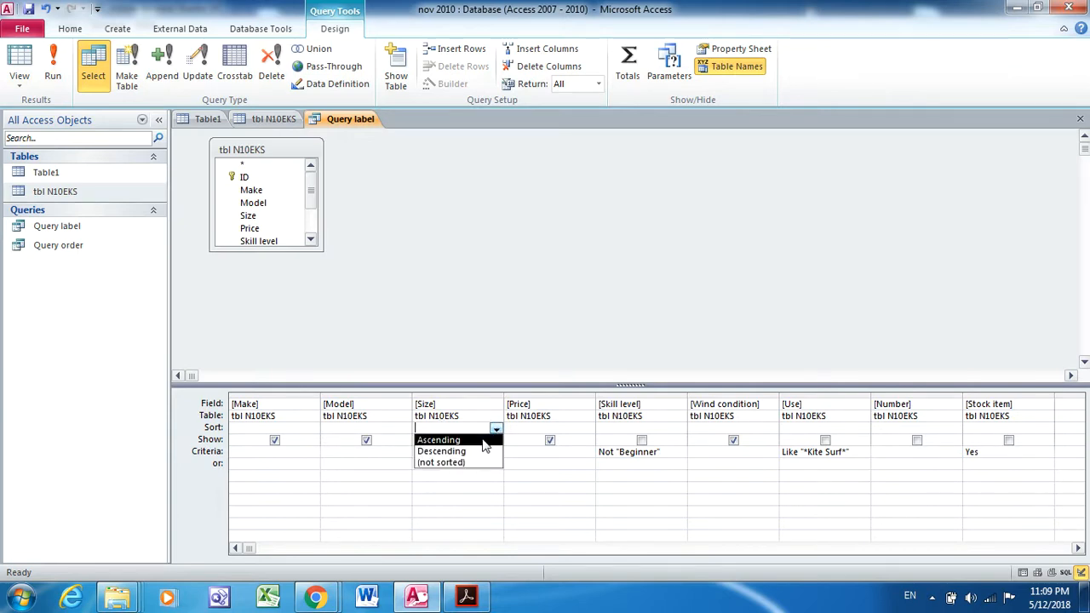
pyautogui.click(489, 440)
pyautogui.click(54, 65)
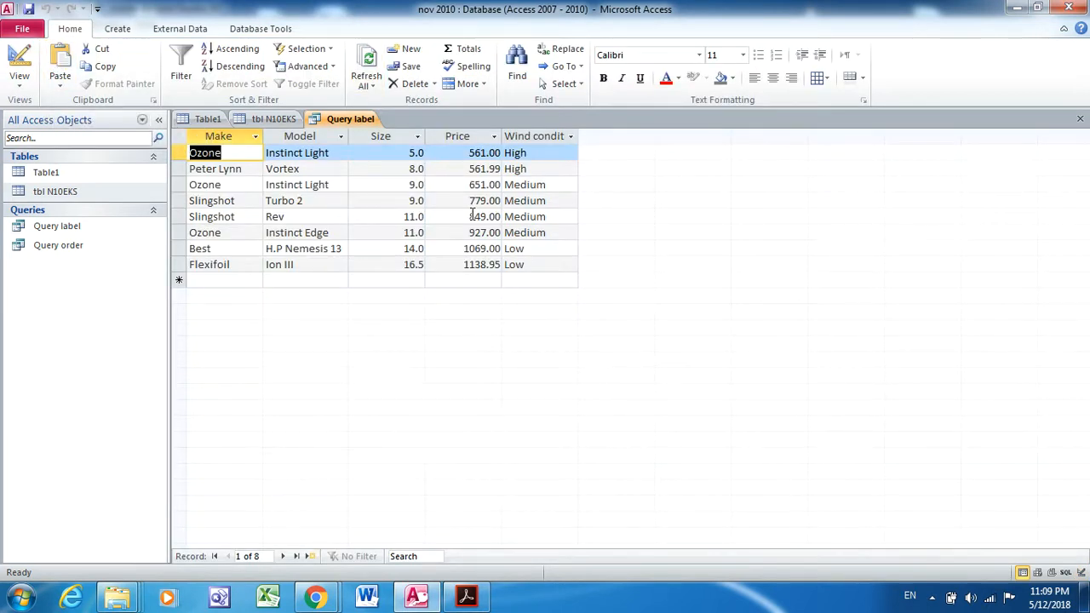
# Step: Switch to the exam paper in Acrobat Reader and highlight all the extract requirements of task 42
pyautogui.hotkey('alt', 'Tab')
pyautogui.hotkey('alt', 'Tab')
pyautogui.click(467, 600)
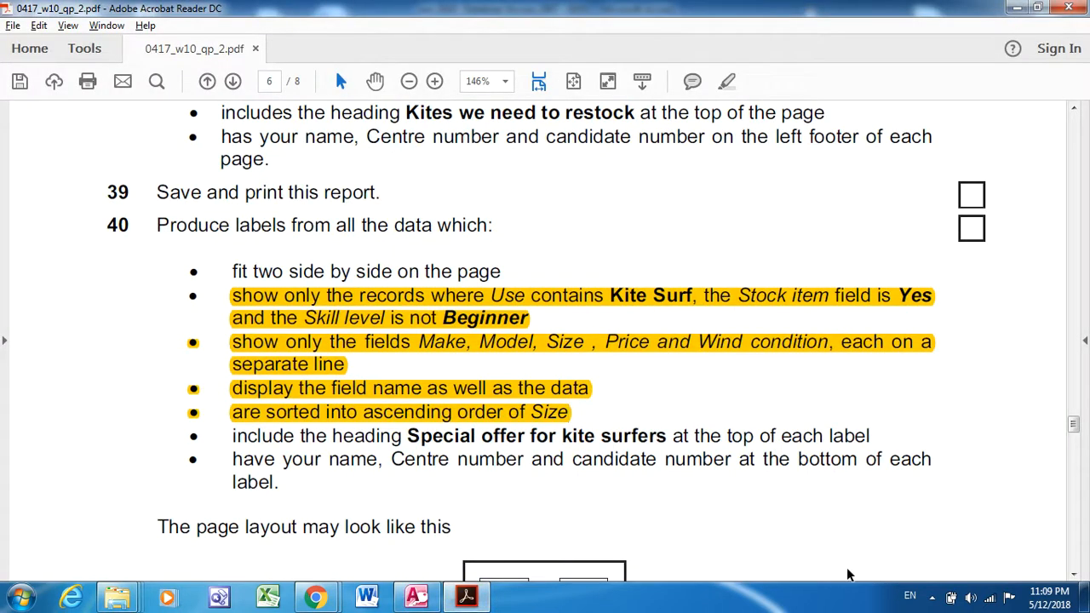
pyautogui.moveTo(1071, 578); pyautogui.dragTo(1073, 578)
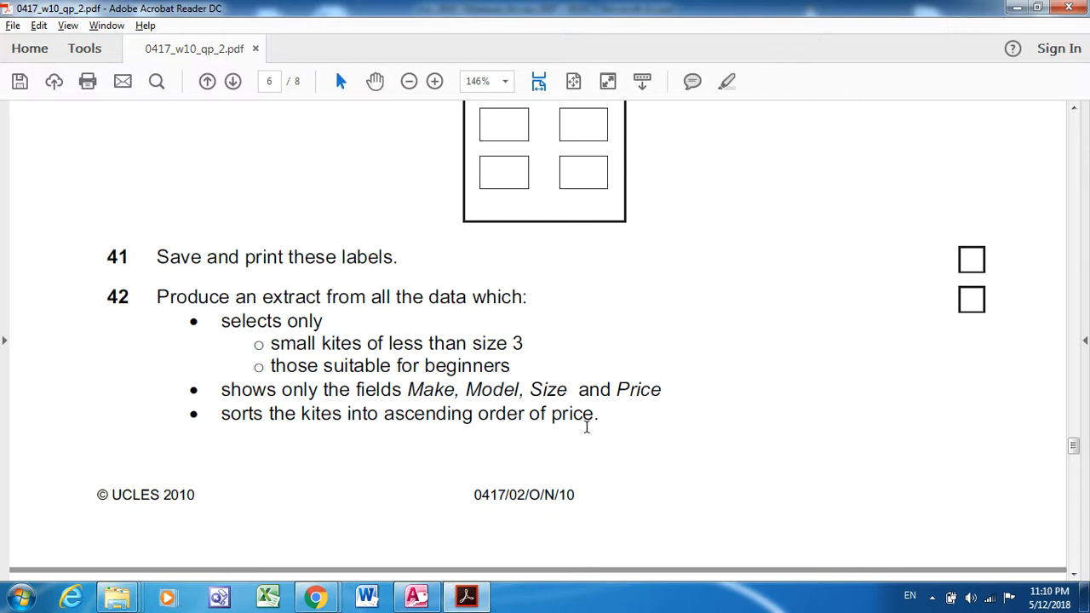
pyautogui.click(1074, 575)
pyautogui.click(1073, 576)
pyautogui.click(1074, 575)
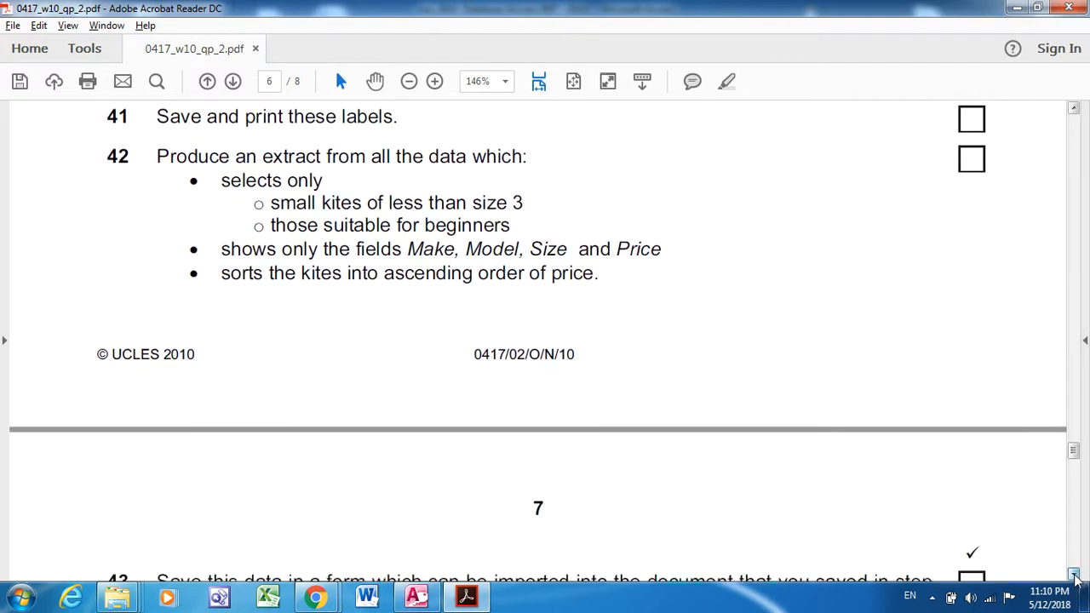
pyautogui.click(1073, 576)
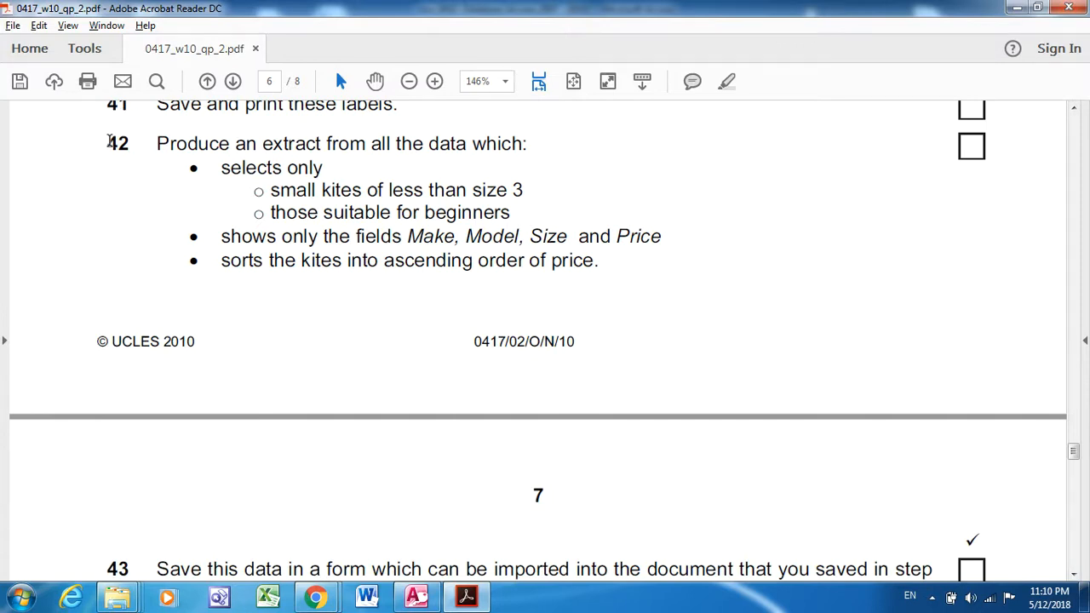
pyautogui.moveTo(153, 143); pyautogui.dragTo(599, 267)
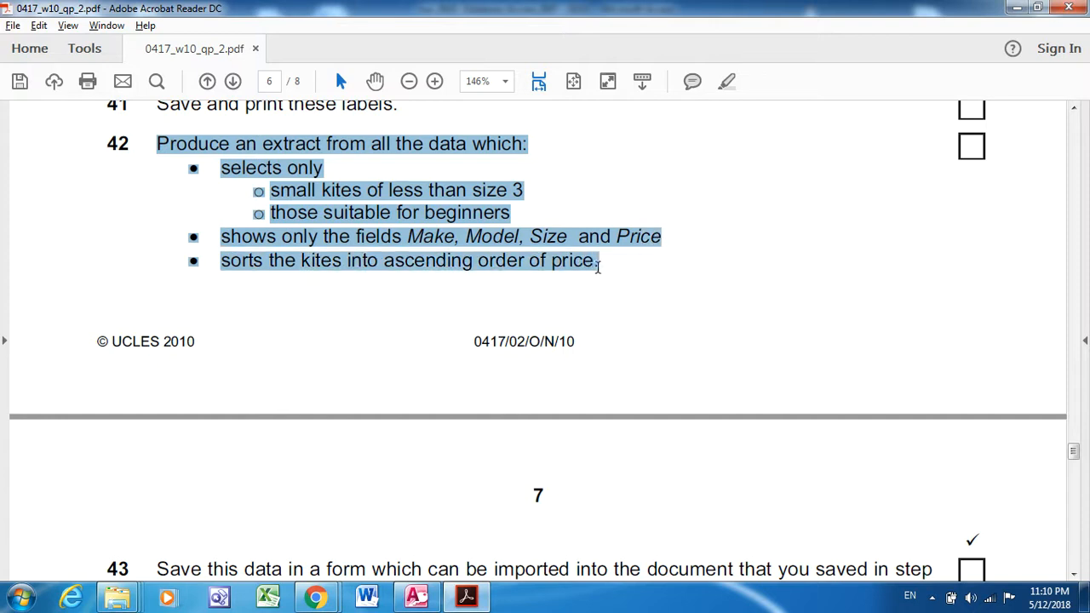
pyautogui.click(727, 81)
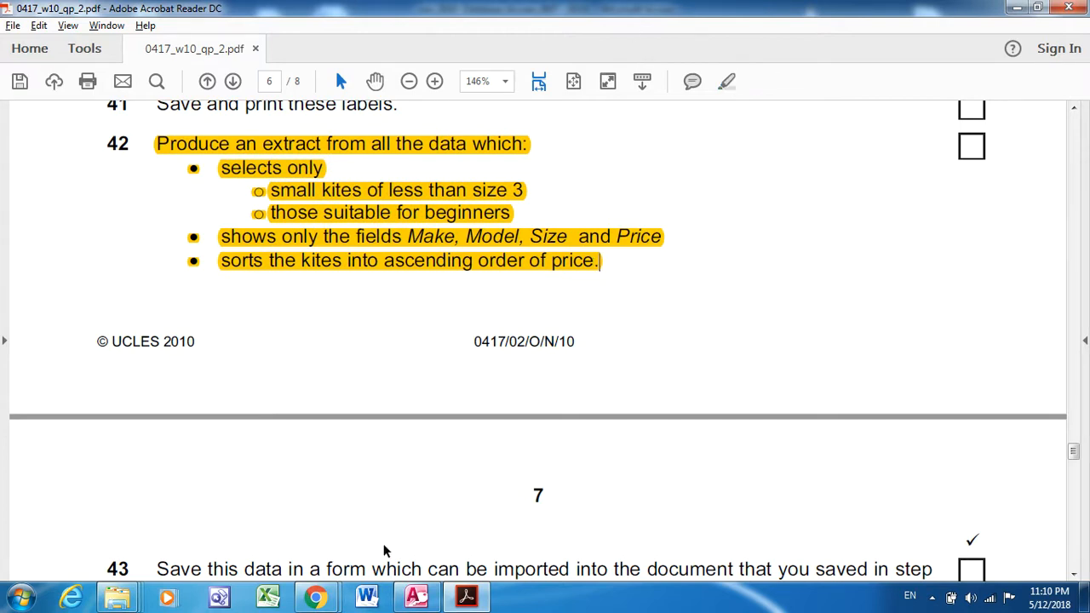
# Step: Return to Access and close the Query label query
pyautogui.click(415, 599)
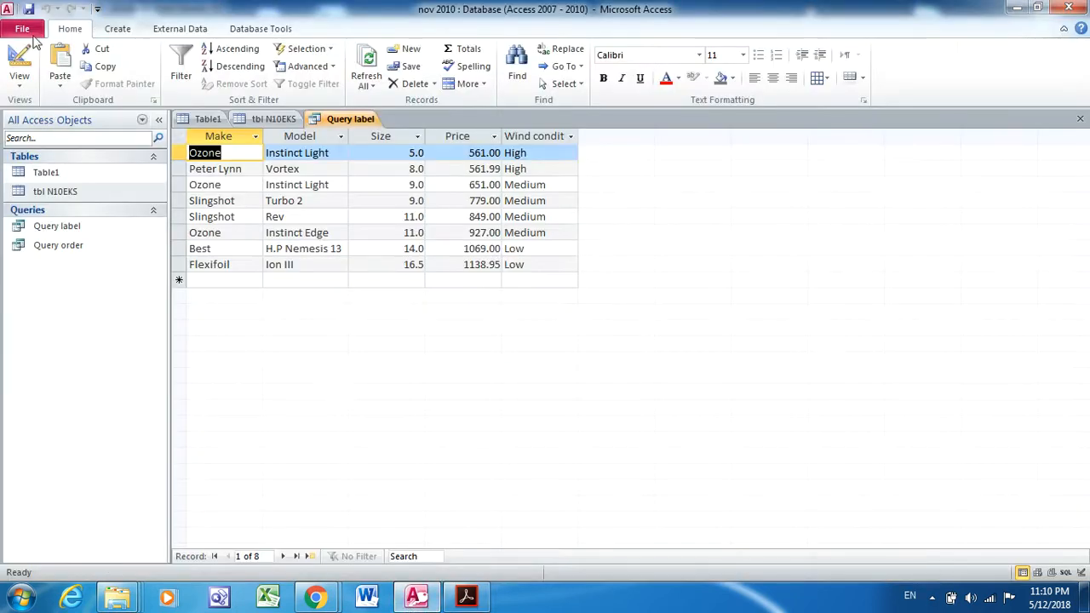
pyautogui.click(118, 30)
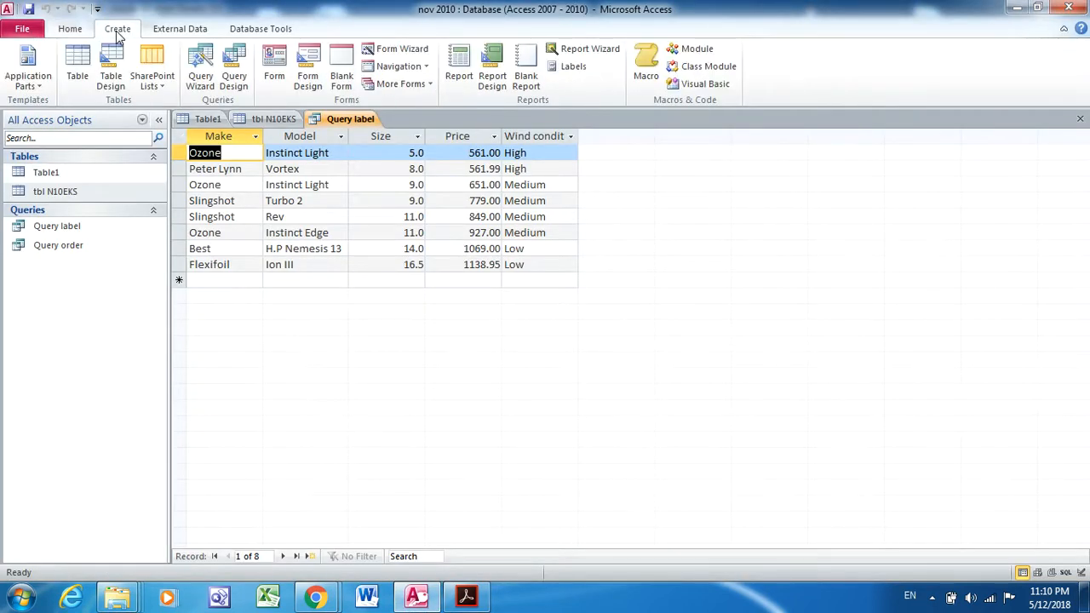
pyautogui.click(1084, 123)
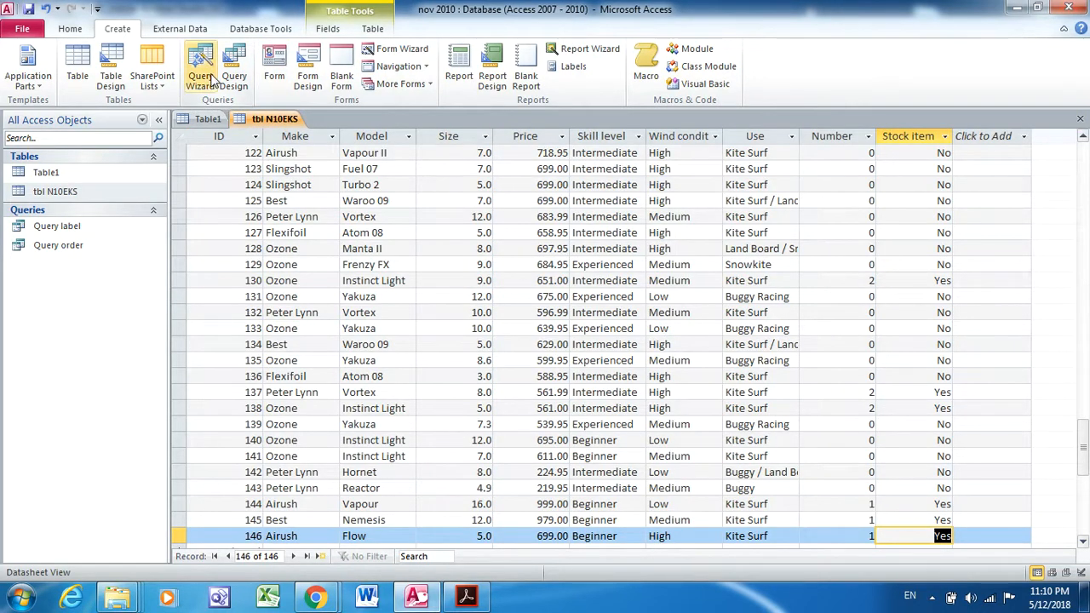
# Step: Start a simple detail query on tbl N10EKS that includes every field except ID
pyautogui.click(212, 79)
pyautogui.click(610, 379)
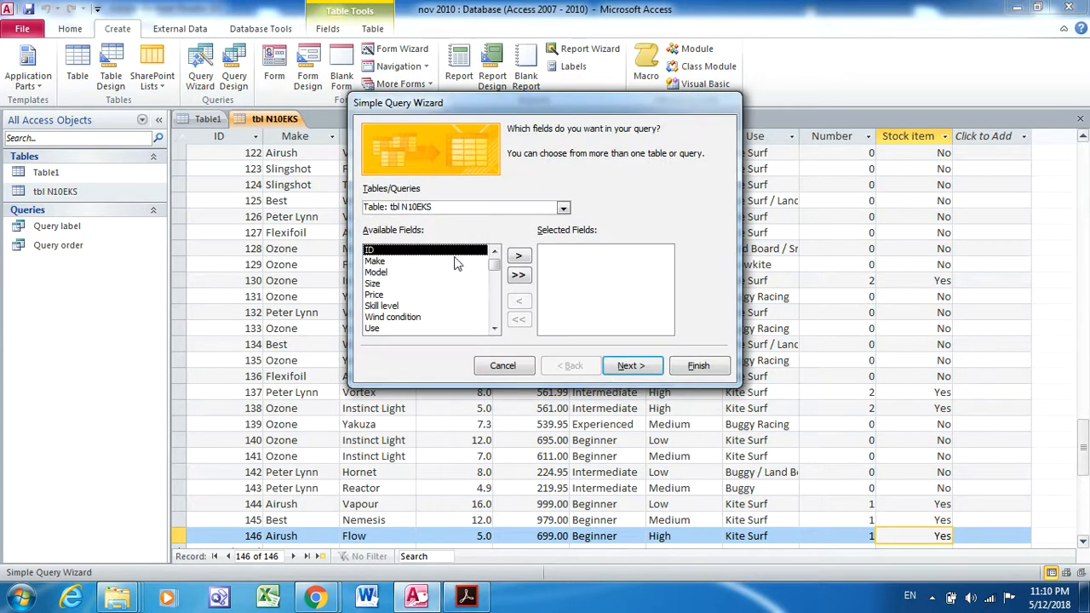
pyautogui.click(517, 274)
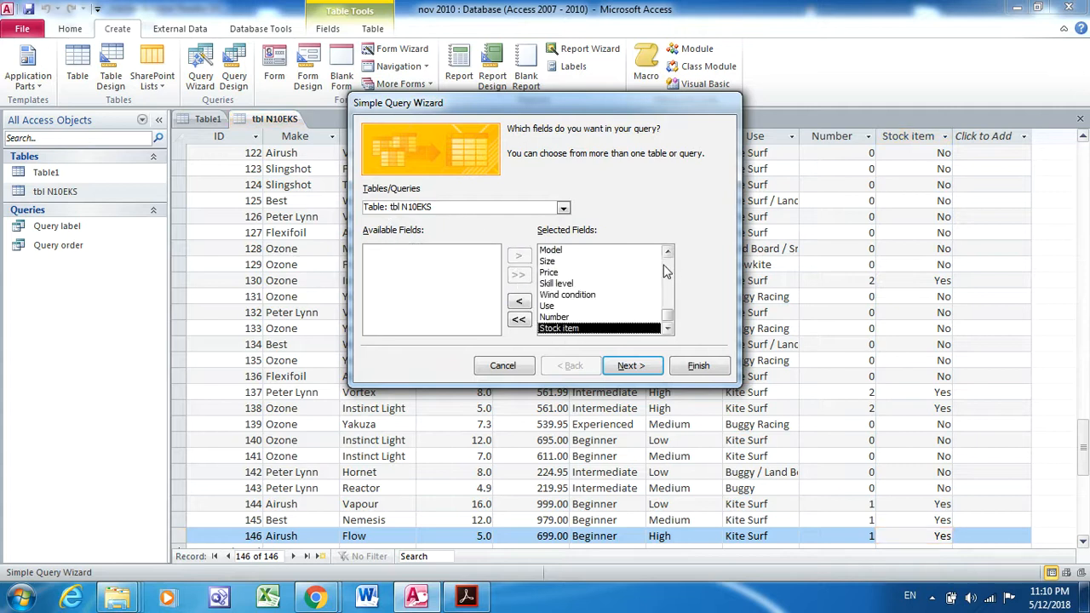
pyautogui.scroll(1, 667, 271)
pyautogui.click(549, 249)
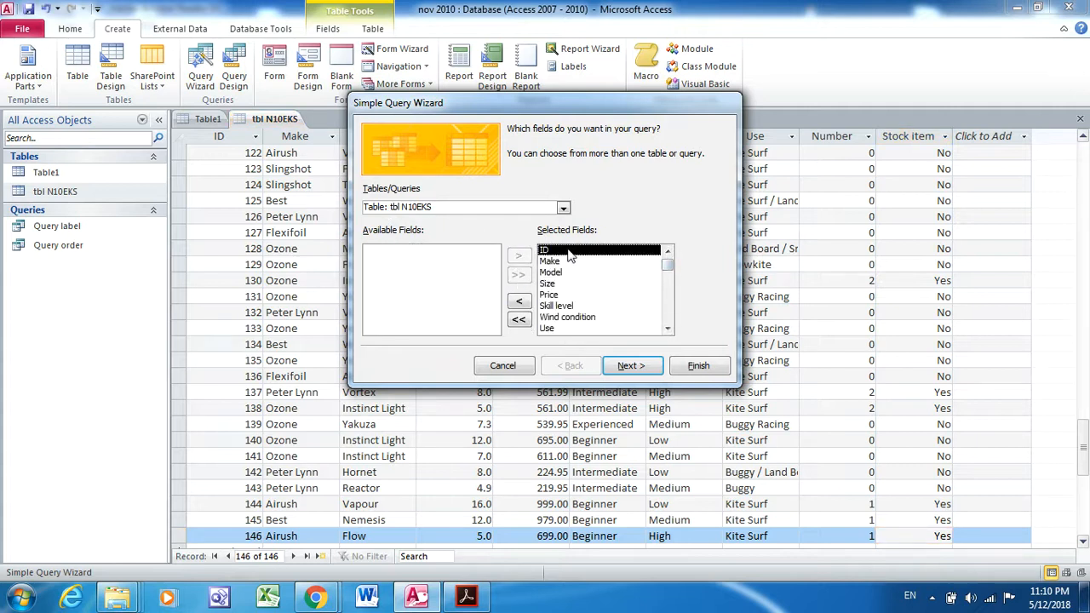
pyautogui.click(520, 304)
pyautogui.click(639, 370)
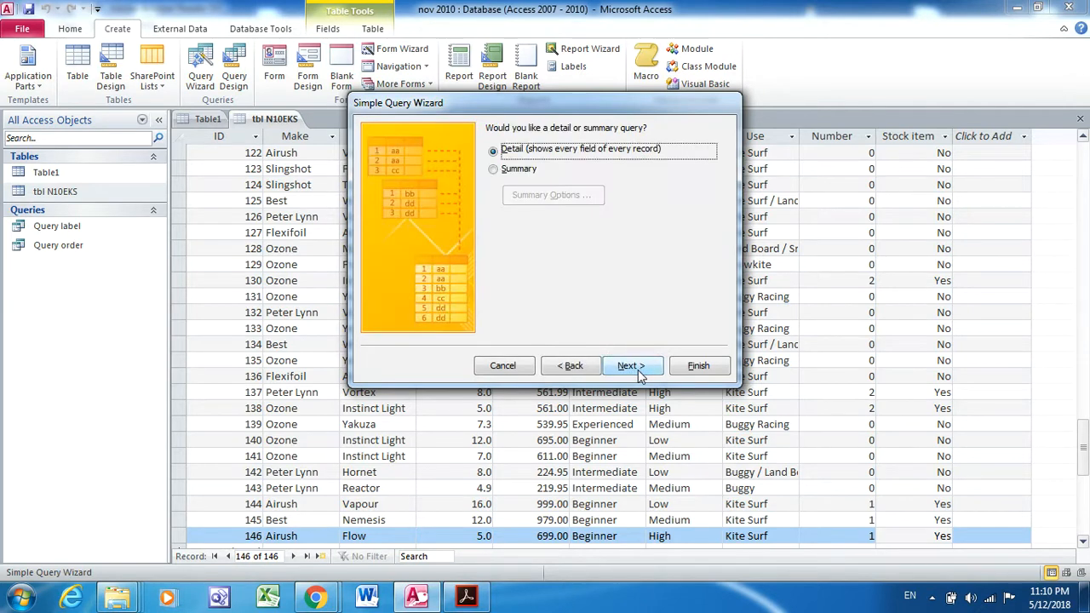
pyautogui.click(640, 374)
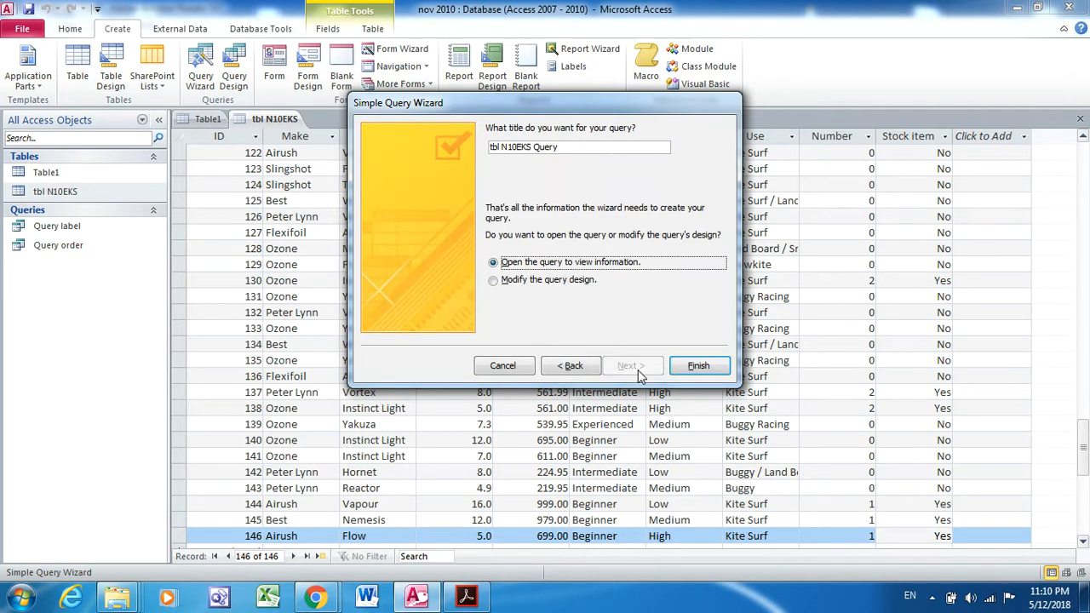
# Step: Title the new query Query extract and finish the wizard with the query's design open for modification
pyautogui.click(536, 148)
pyautogui.press('BackSpace')
pyautogui.press('BackSpace')
pyautogui.press('BackSpace')
pyautogui.press('BackSpace')
pyautogui.press('BackSpace')
pyautogui.press('BackSpace')
pyautogui.press('BackSpace')
pyautogui.press('BackSpace')
pyautogui.press('BackSpace')
pyautogui.press('BackSpace')
pyautogui.press('BackSpace')
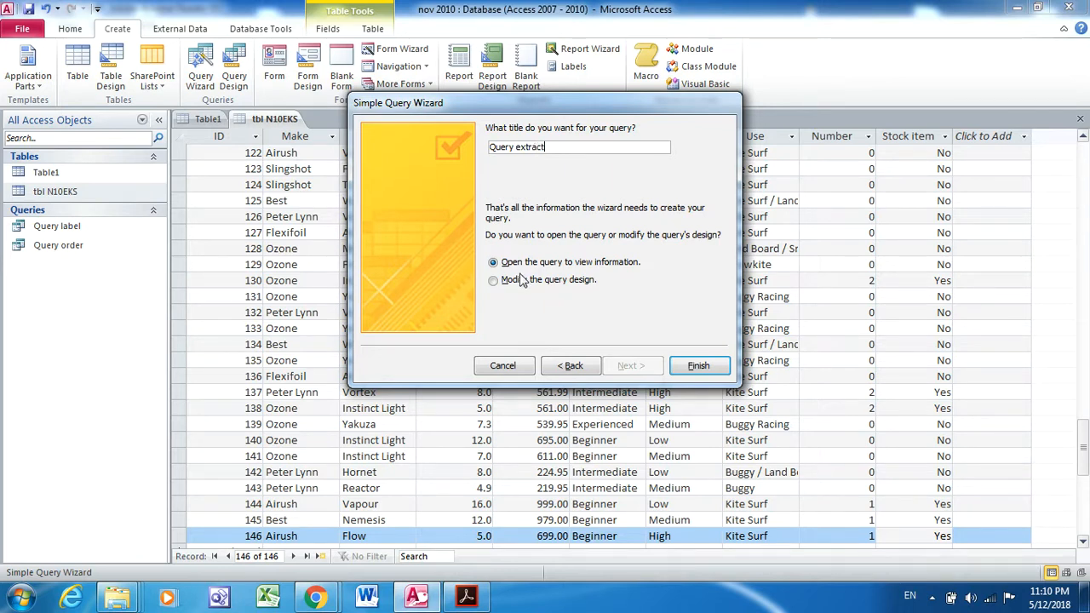
pyautogui.click(493, 281)
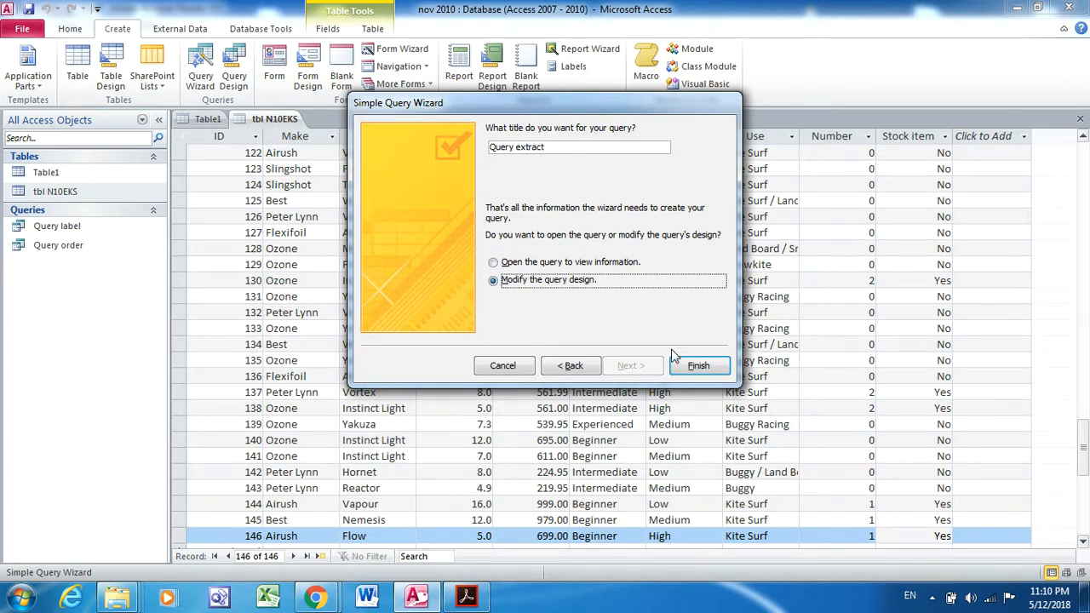
pyautogui.click(697, 368)
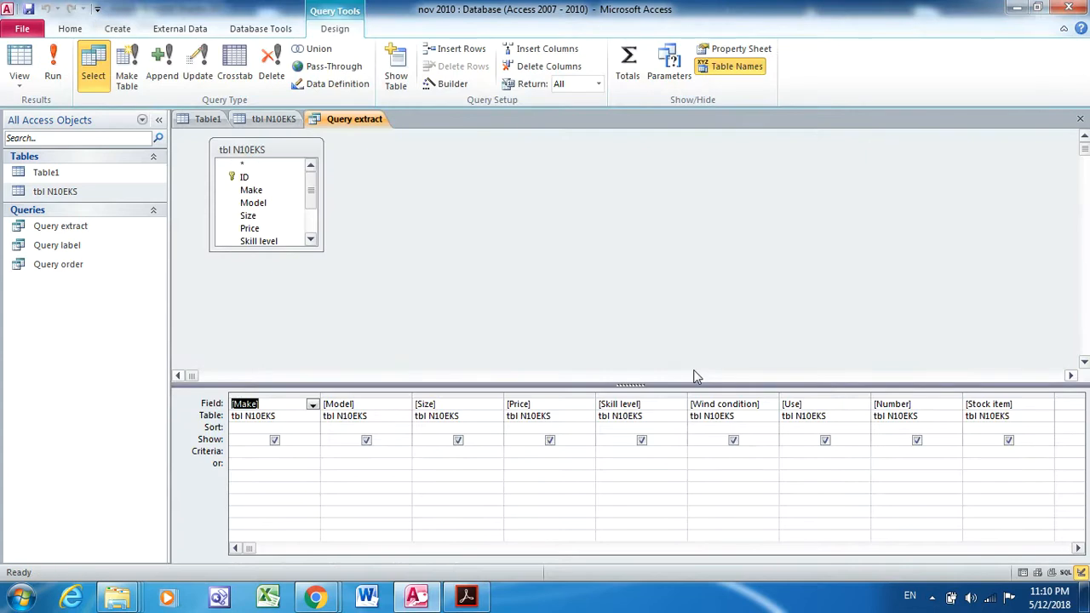
# Step: Run the unfiltered Query extract to view its records and return to its design
pyautogui.click(54, 72)
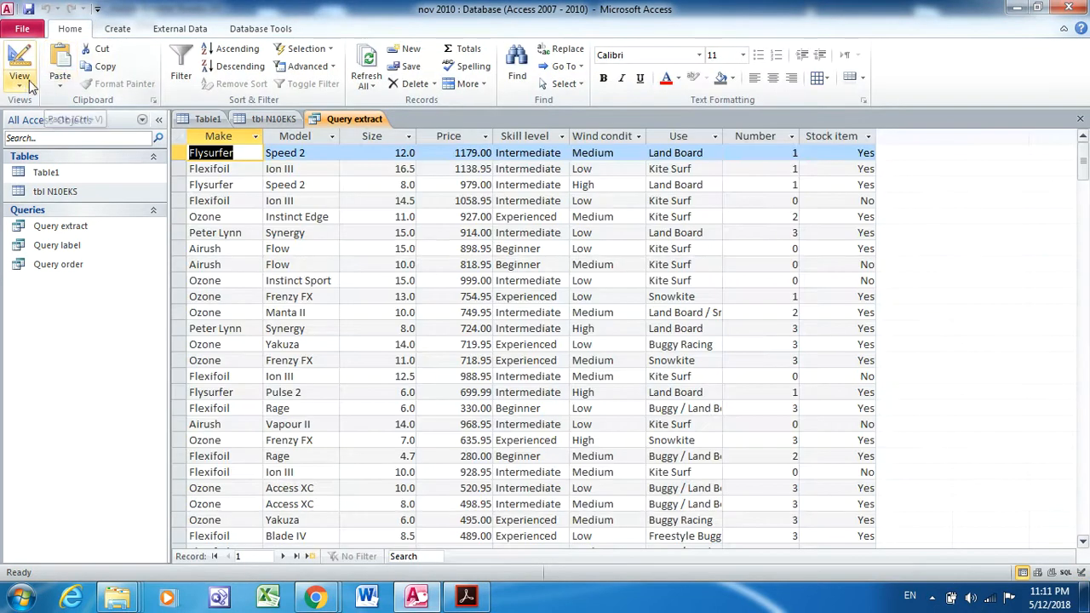
pyautogui.click(18, 79)
pyautogui.click(49, 255)
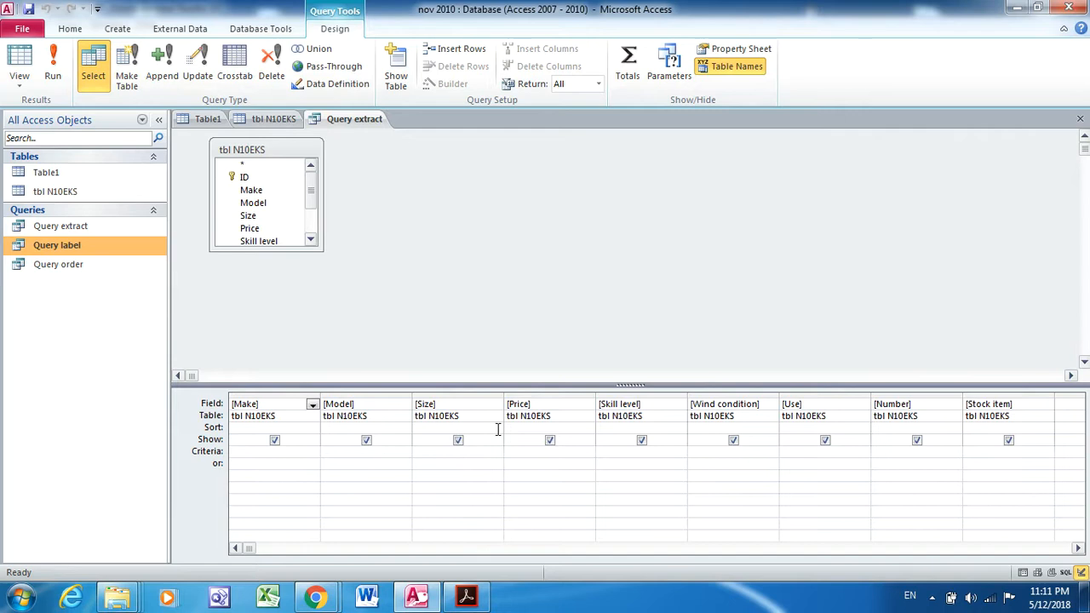
# Step: Check the size requirement of task 42 in the exam paper, set the Size criterion to <3 and run the query
pyautogui.click(481, 461)
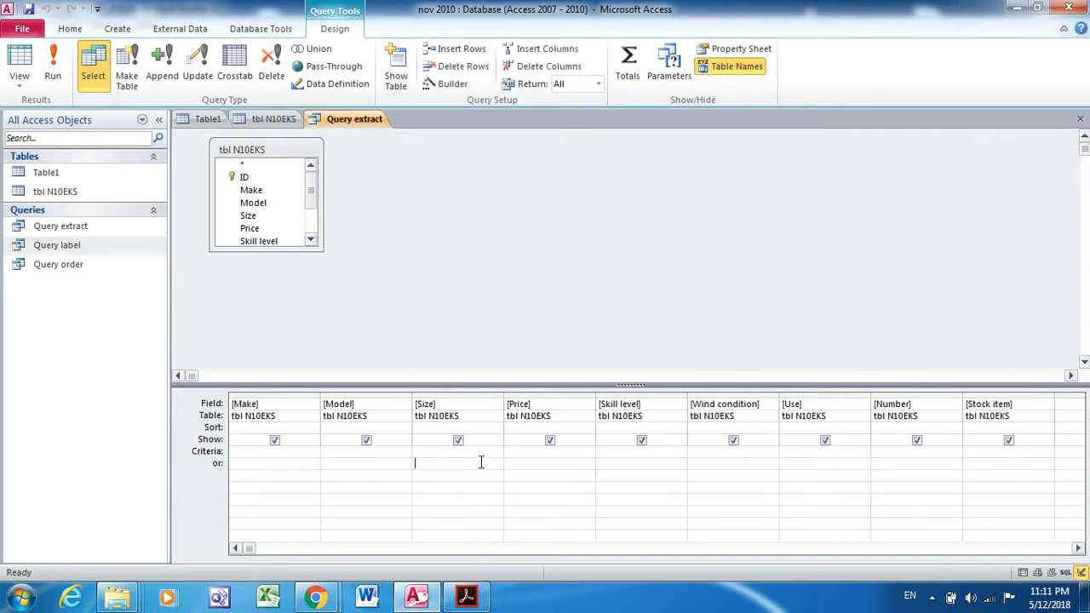
pyautogui.hotkey('alt', 'Tab')
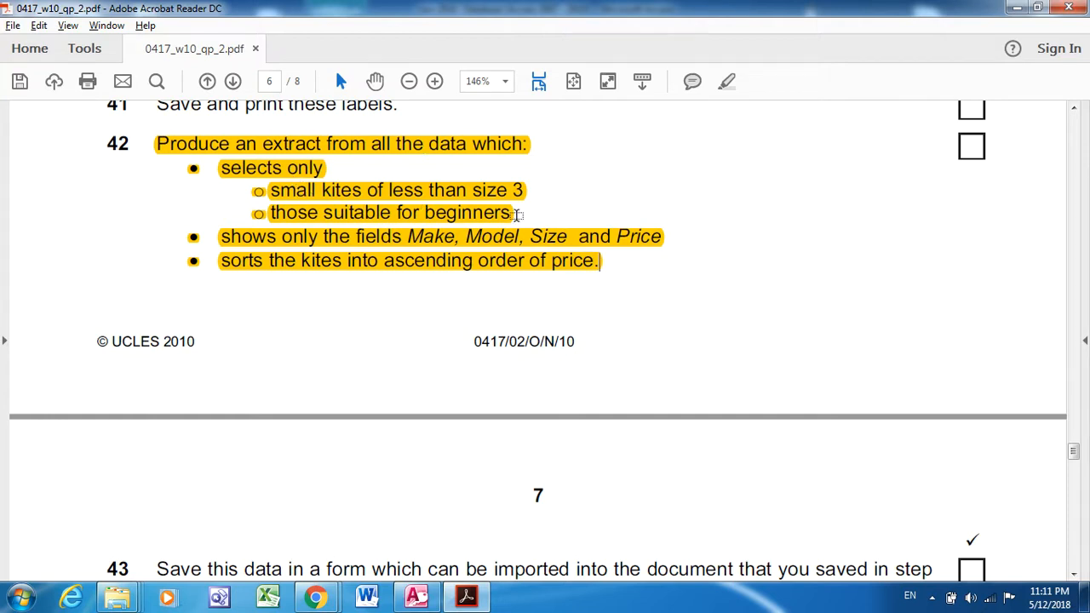
pyautogui.hotkey('alt', 'Tab')
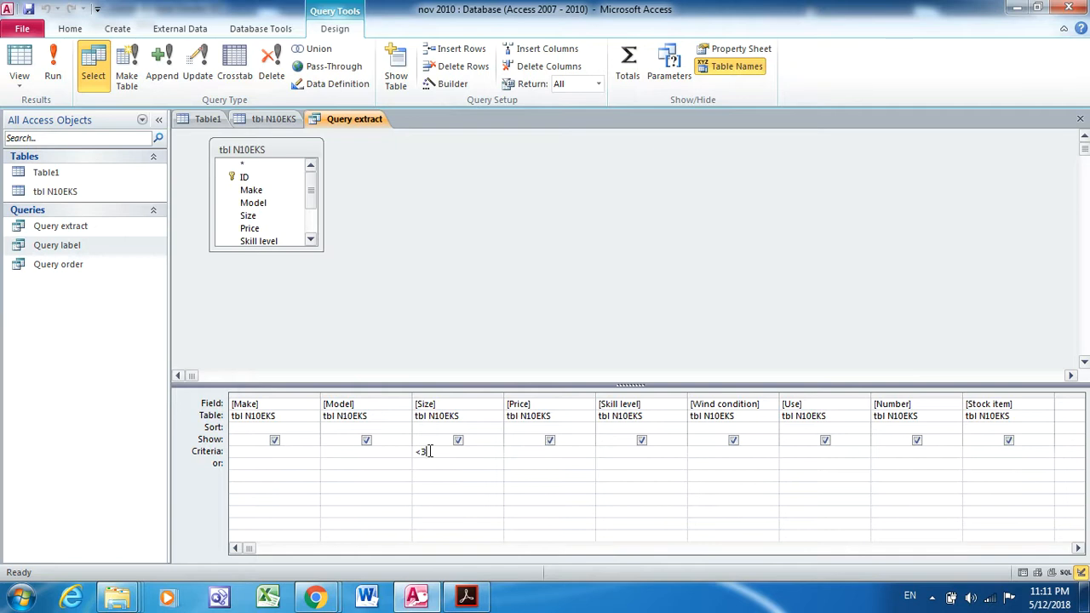
pyautogui.click(53, 67)
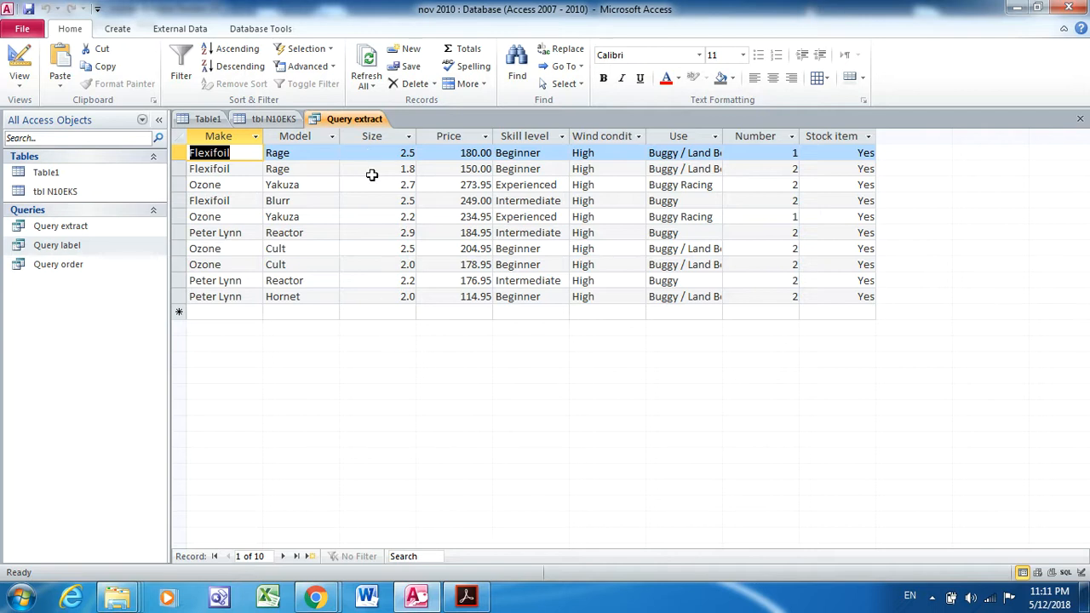
# Step: Check the skill requirement in the exam paper, set the Skill level criterion to Beginner and run the query
pyautogui.hotkey('alt', 'Tab')
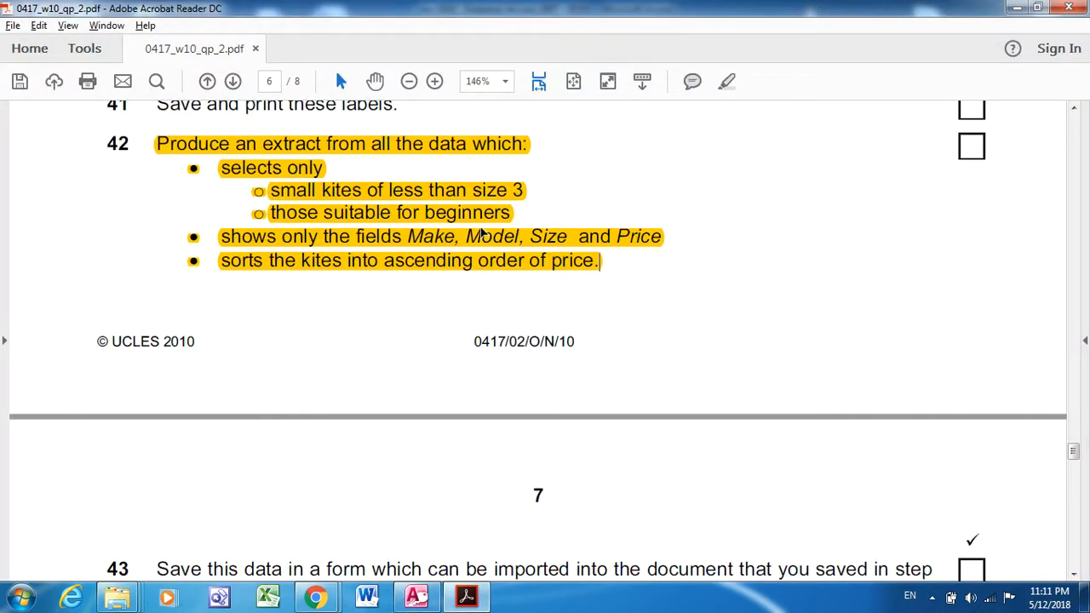
pyautogui.hotkey('alt', 'Tab')
pyautogui.click(20, 81)
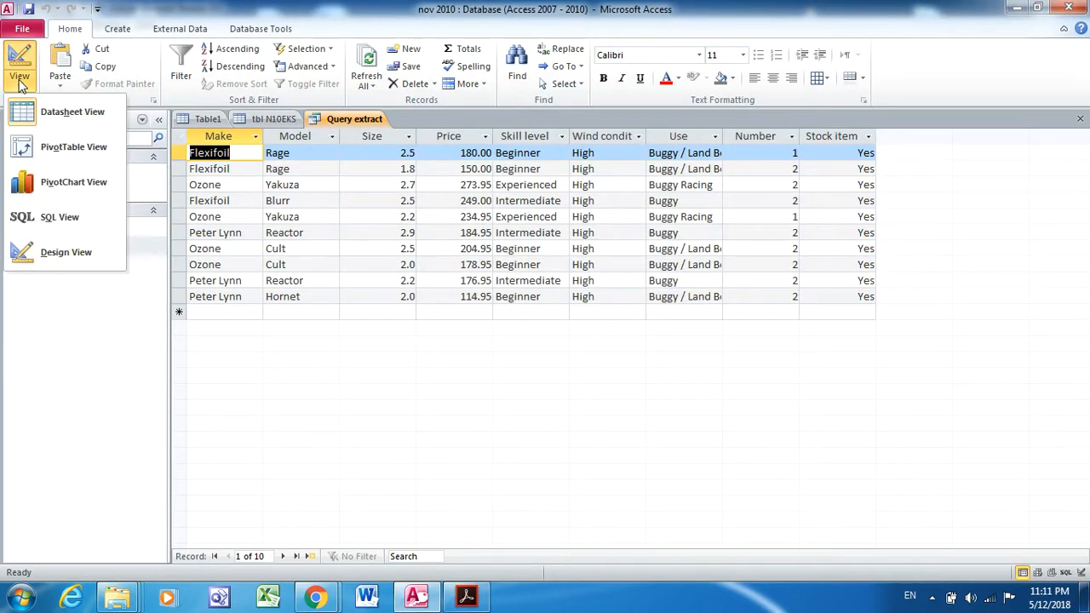
pyautogui.click(50, 255)
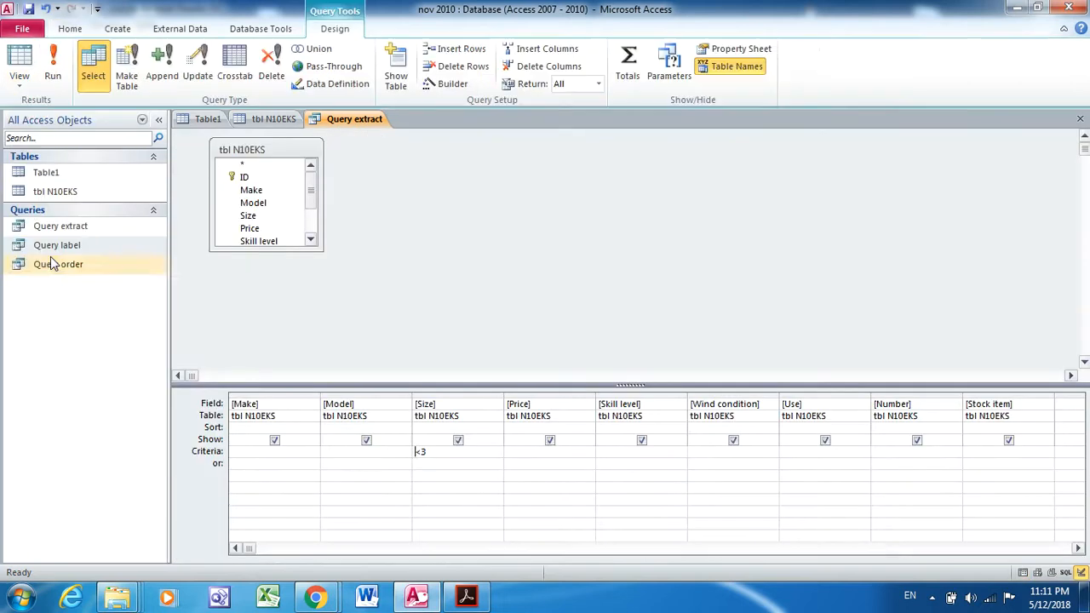
pyautogui.click(610, 451)
pyautogui.write('Be')
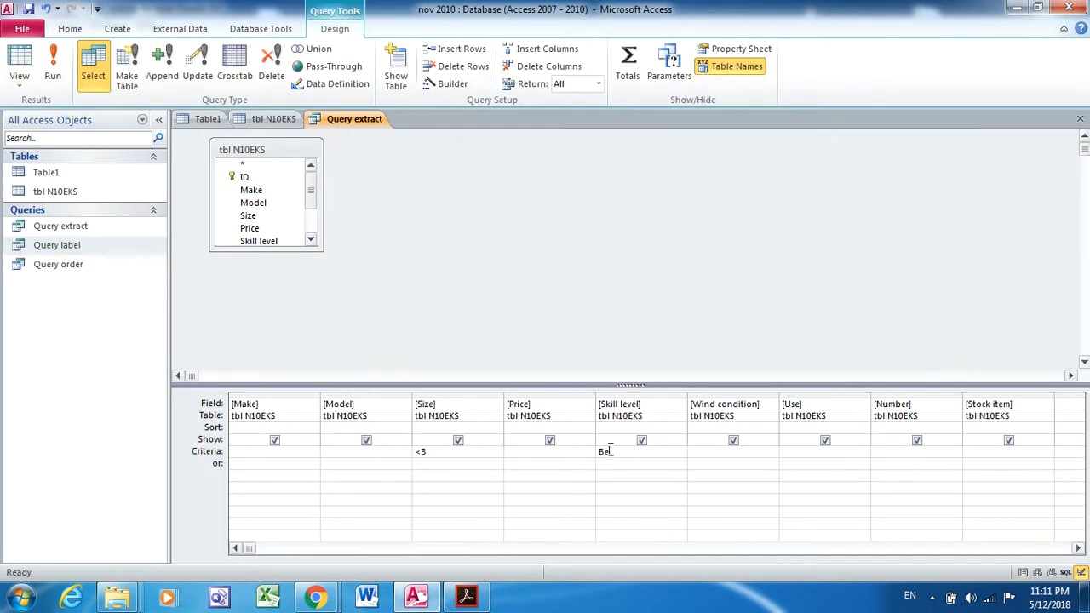
pyautogui.write('ginner')
pyautogui.click(54, 76)
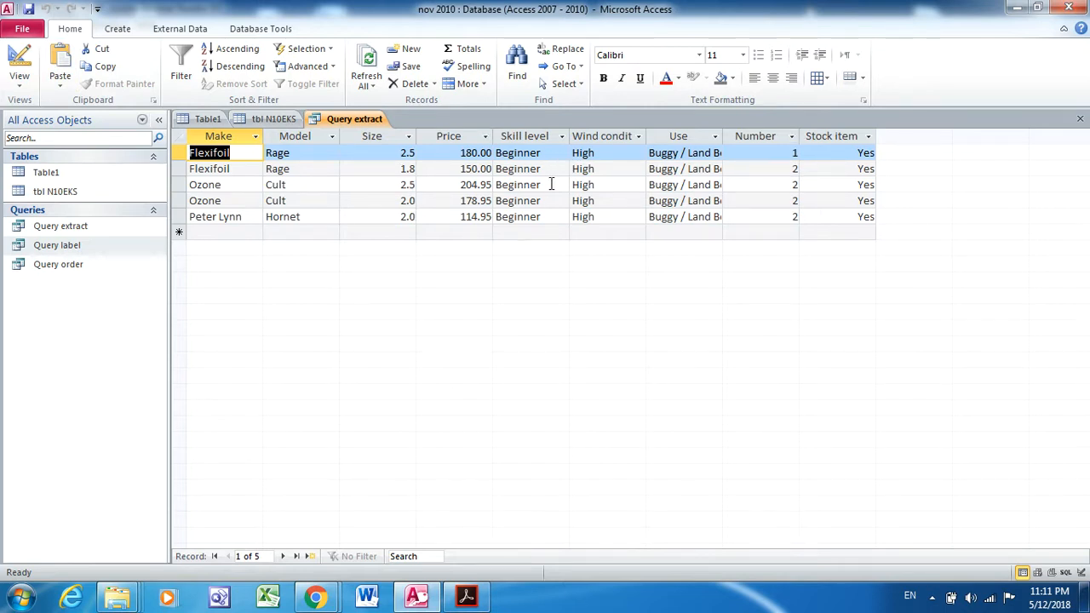
# Step: Check the required extract fields in the exam paper, hide Skill level, Wind condition, Use, Number and Stock item from the output and run the query
pyautogui.hotkey('alt', 'Tab')
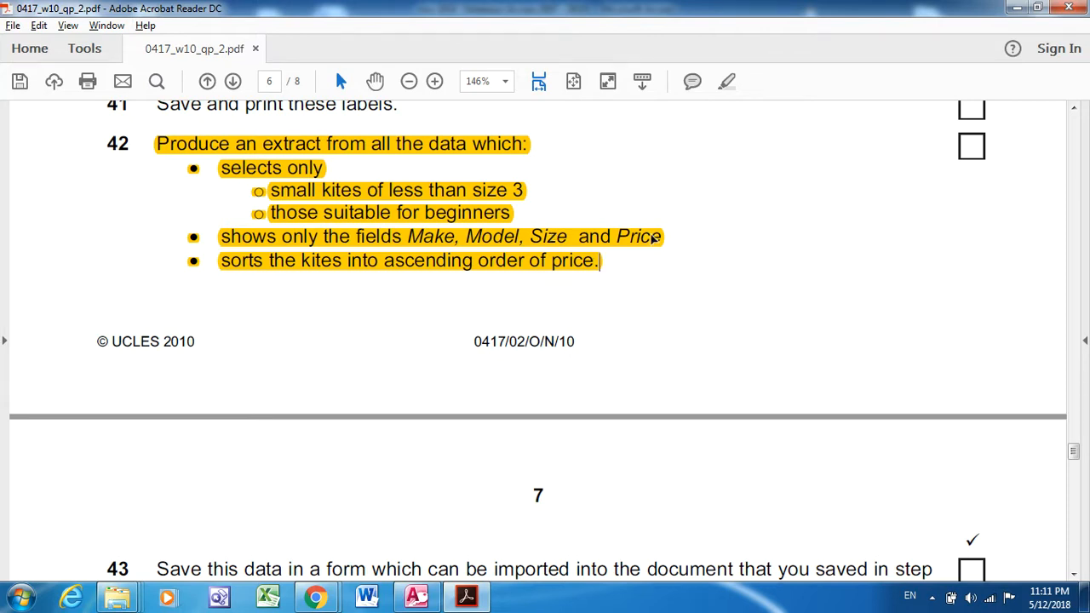
pyautogui.hotkey('alt', 'Tab')
pyautogui.click(20, 82)
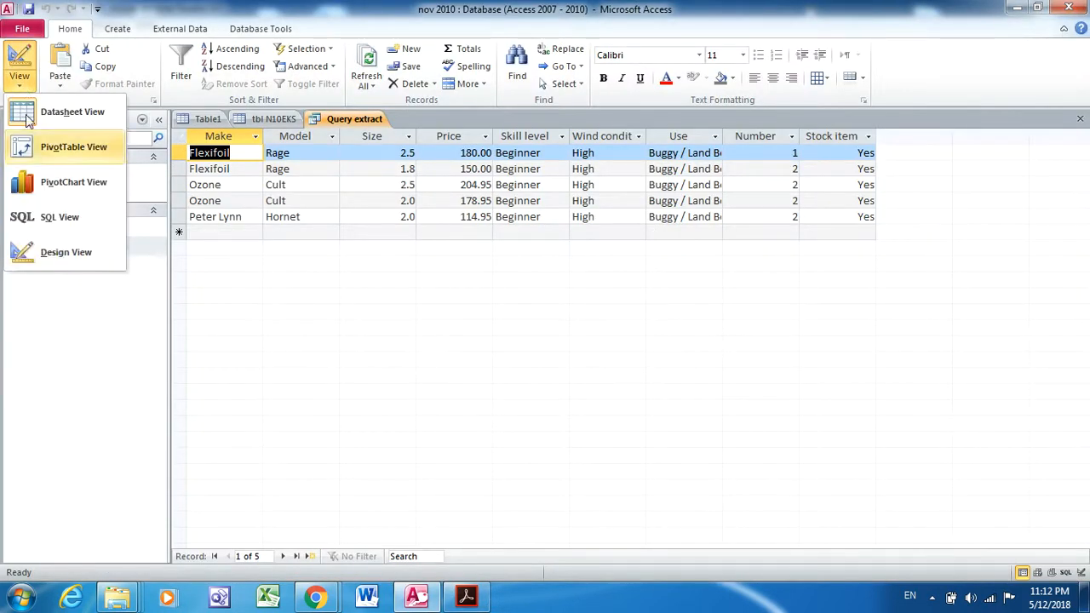
pyautogui.click(59, 253)
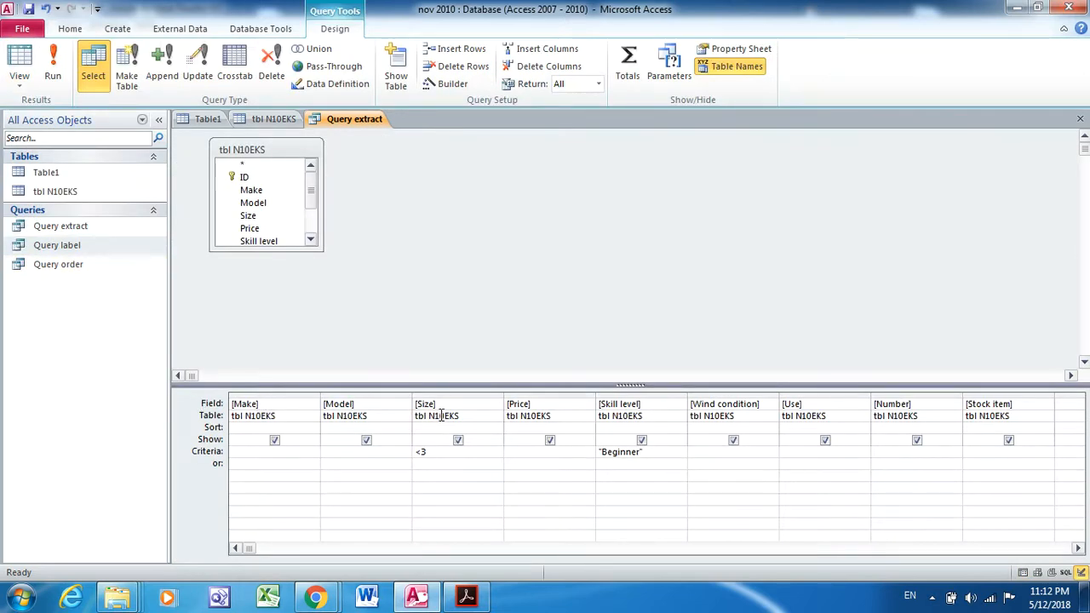
pyautogui.hotkey('alt', 'Tab')
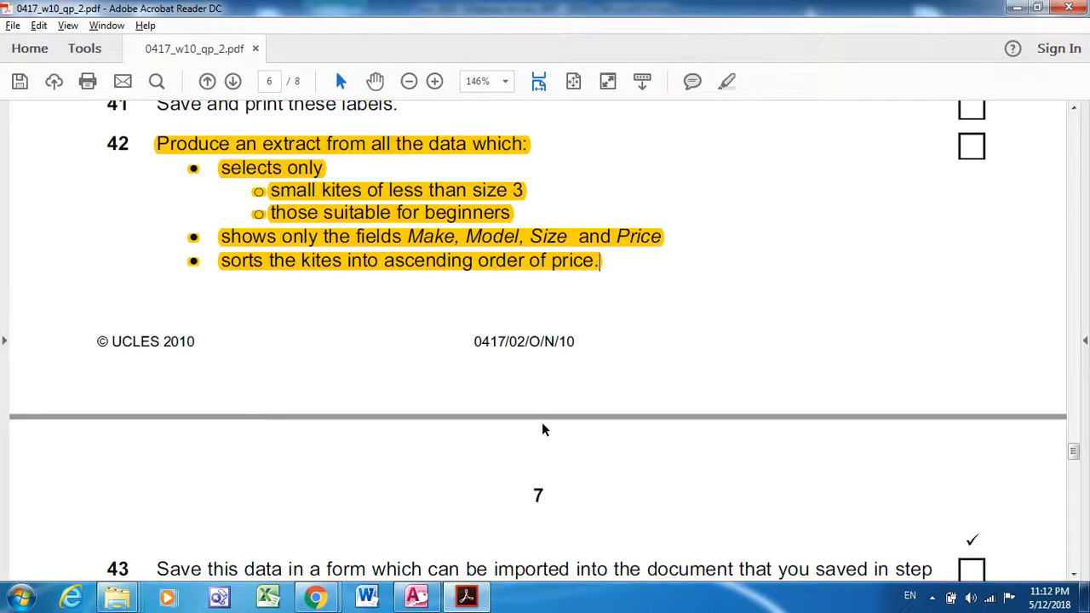
pyautogui.hotkey('alt', 'Tab')
pyautogui.click(641, 441)
pyautogui.click(733, 441)
pyautogui.click(824, 441)
pyautogui.click(915, 443)
pyautogui.click(1009, 443)
pyautogui.click(53, 64)
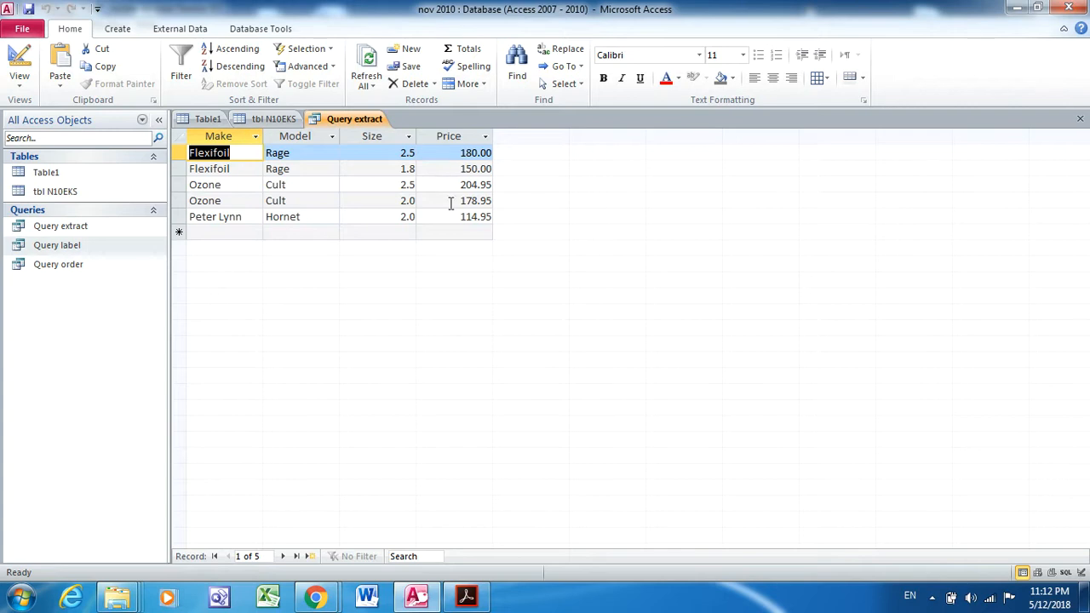
# Step: Check the required sort order in the exam paper, sort the query by Price in ascending order and run it
pyautogui.hotkey('alt', 'Tab')
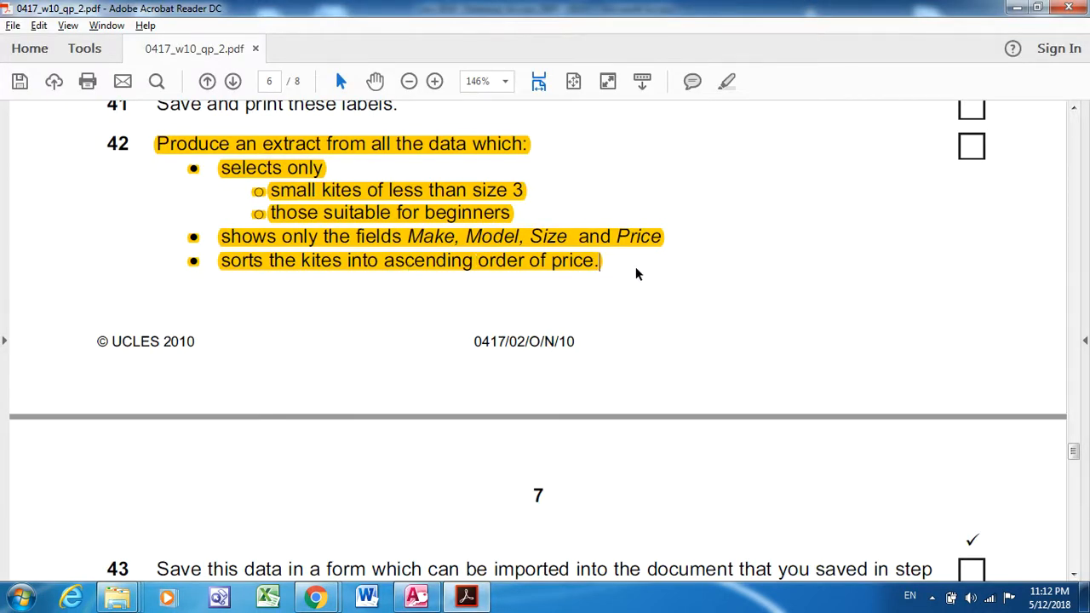
pyautogui.hotkey('alt', 'Tab')
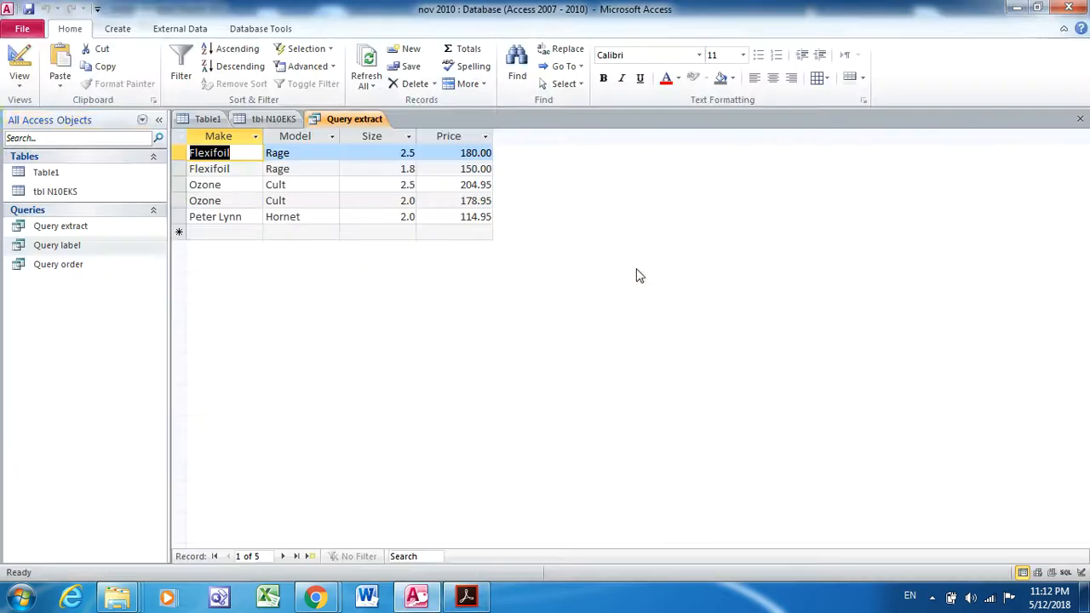
pyautogui.click(17, 85)
pyautogui.click(70, 259)
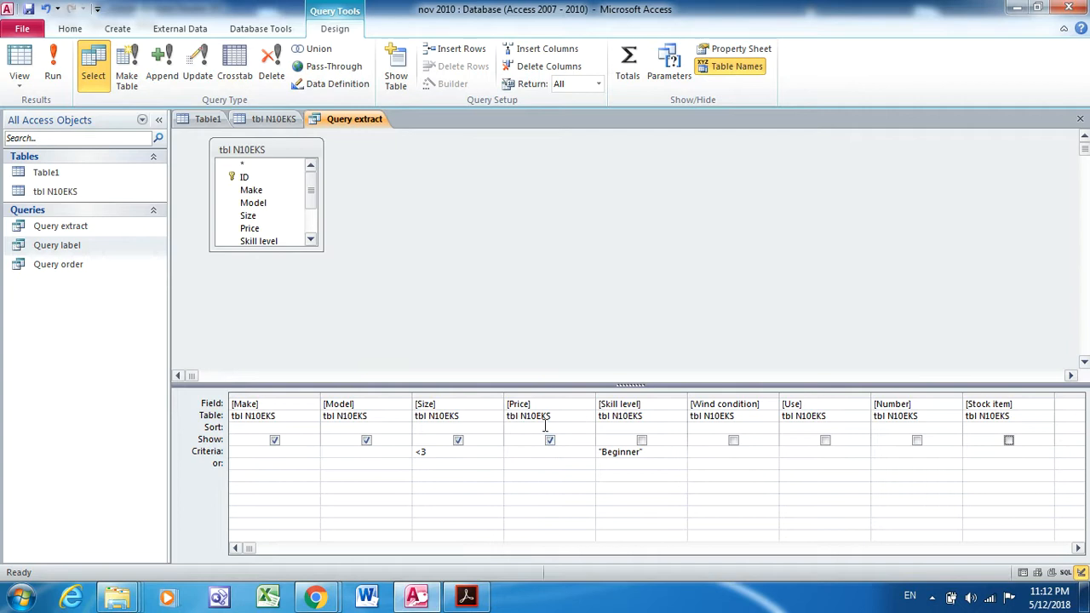
pyautogui.click(574, 429)
pyautogui.click(588, 429)
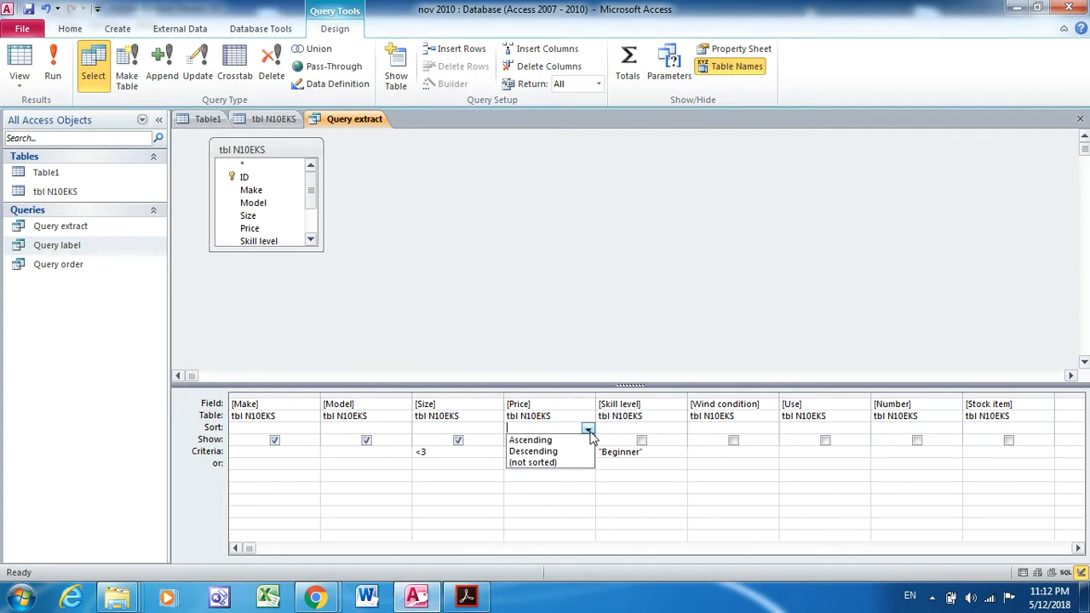
pyautogui.click(535, 441)
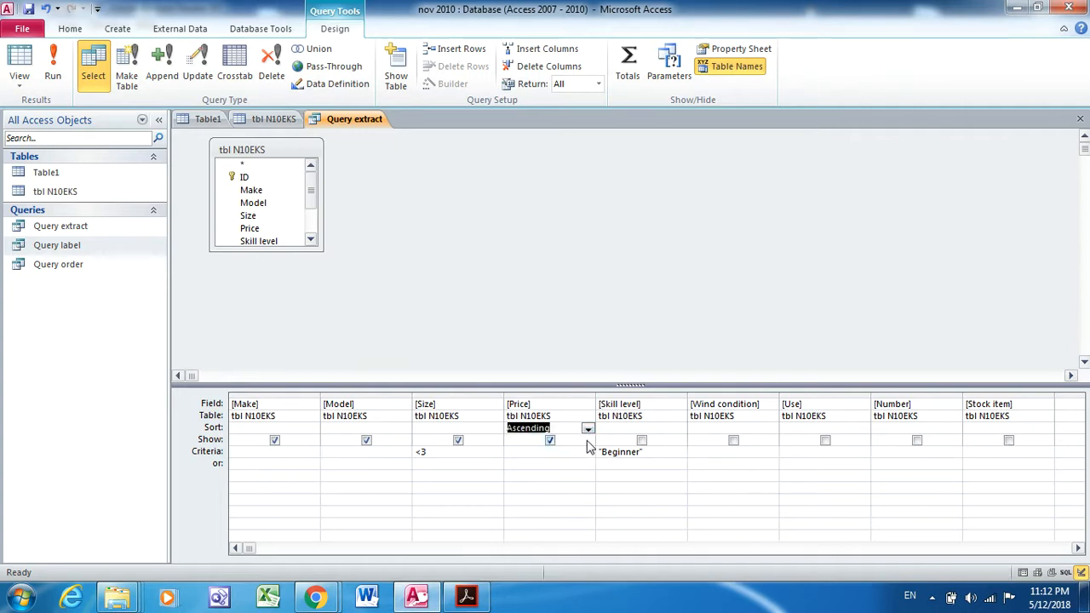
pyautogui.click(54, 61)
pyautogui.hotkey('alt', 'Tab')
pyautogui.hotkey('alt', 'Tab')
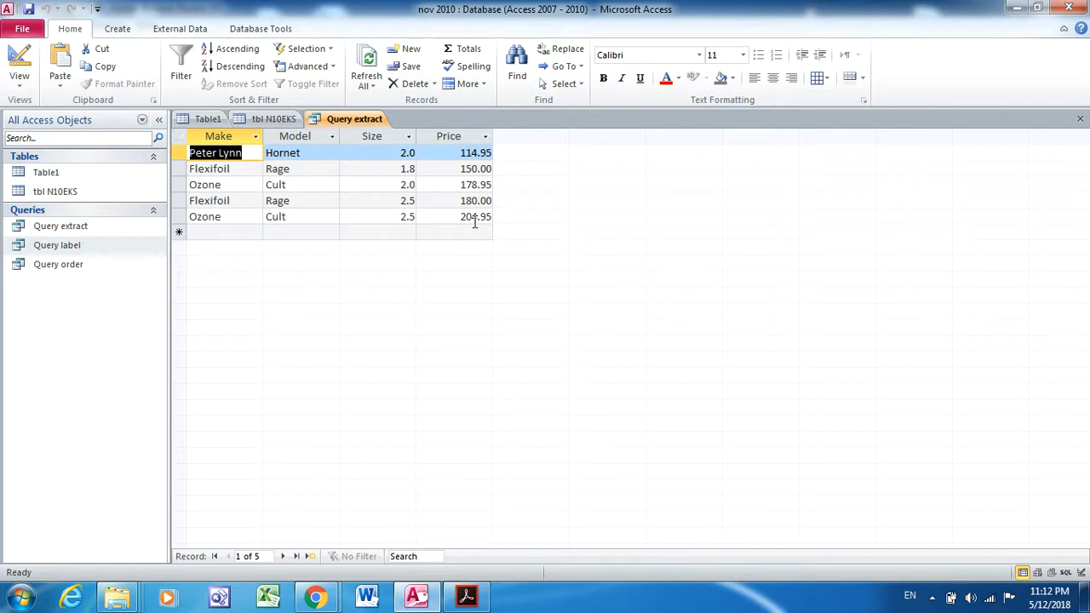
# Step: Save the Query extract query and switch to the exam paper in Acrobat Reader
pyautogui.click(28, 11)
pyautogui.click(466, 596)
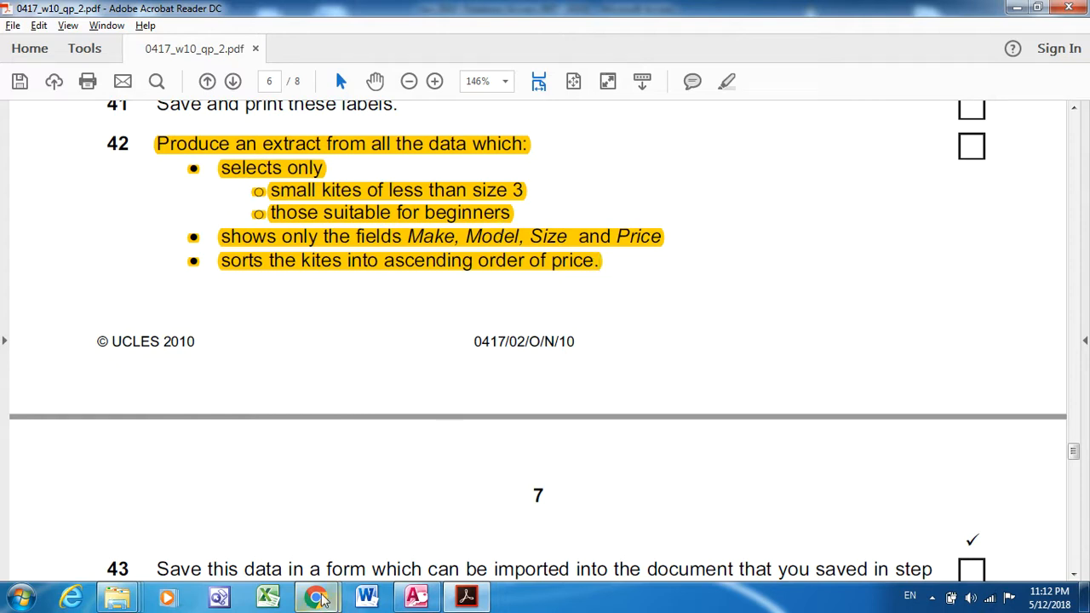
pyautogui.moveTo(330, 599)
pyautogui.moveTo(394, 525)
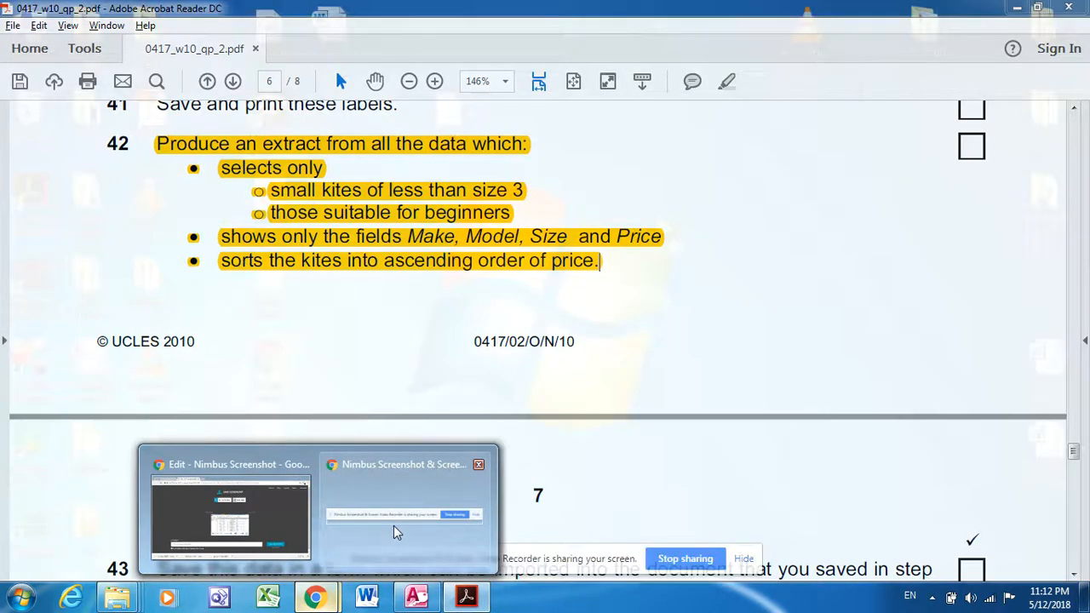